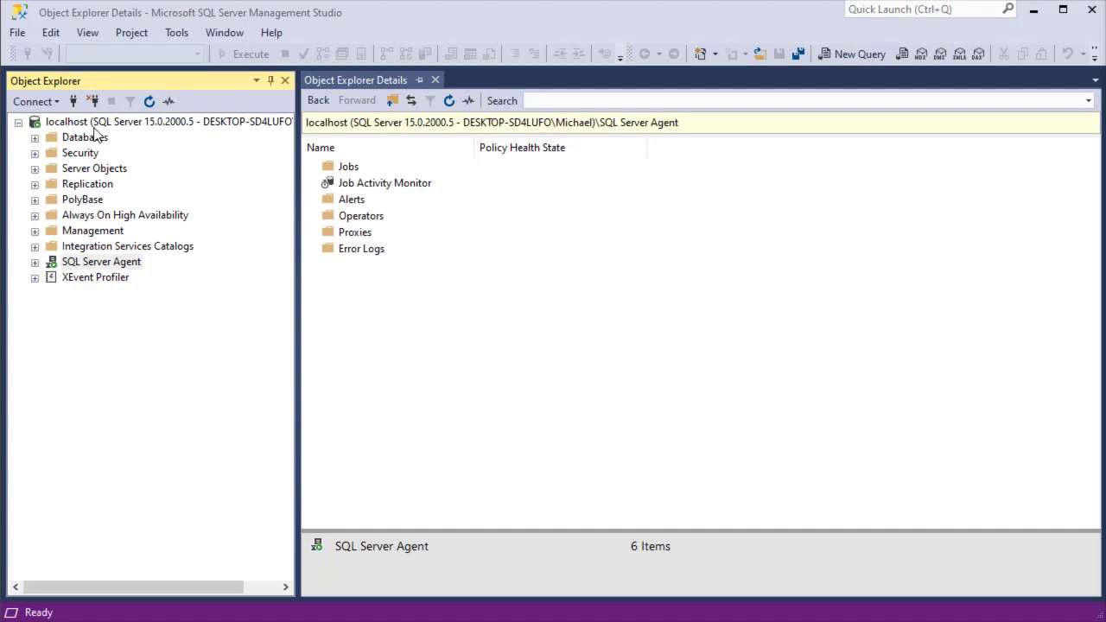
# Expand the server and SQL Server Agent, then bring up the Agent's New submenu.
pyautogui.click(86, 122)
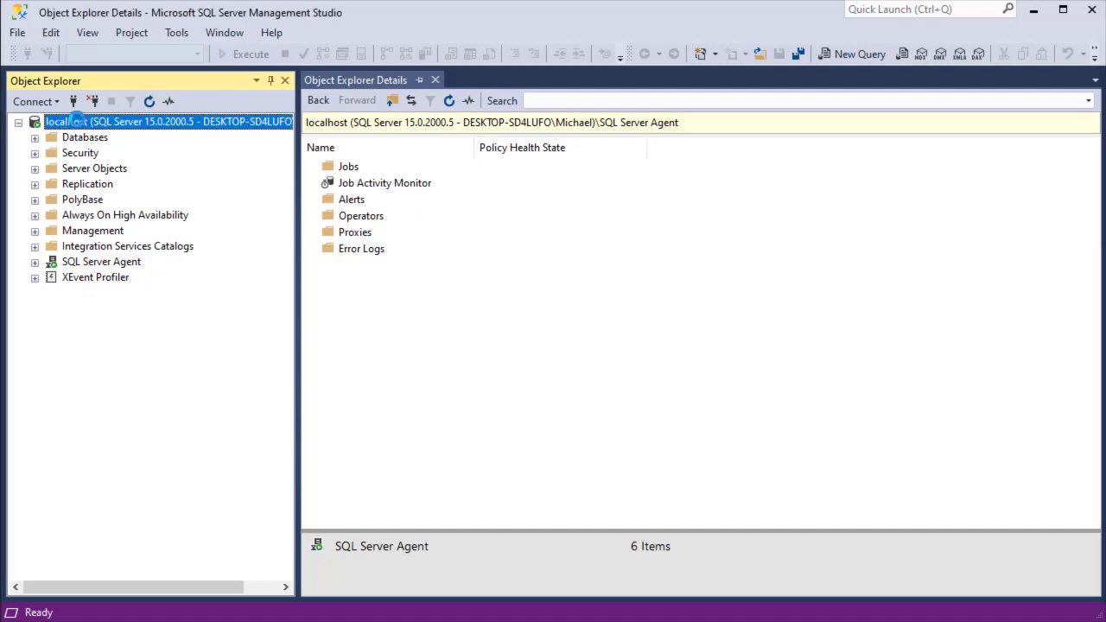
pyautogui.click(109, 263)
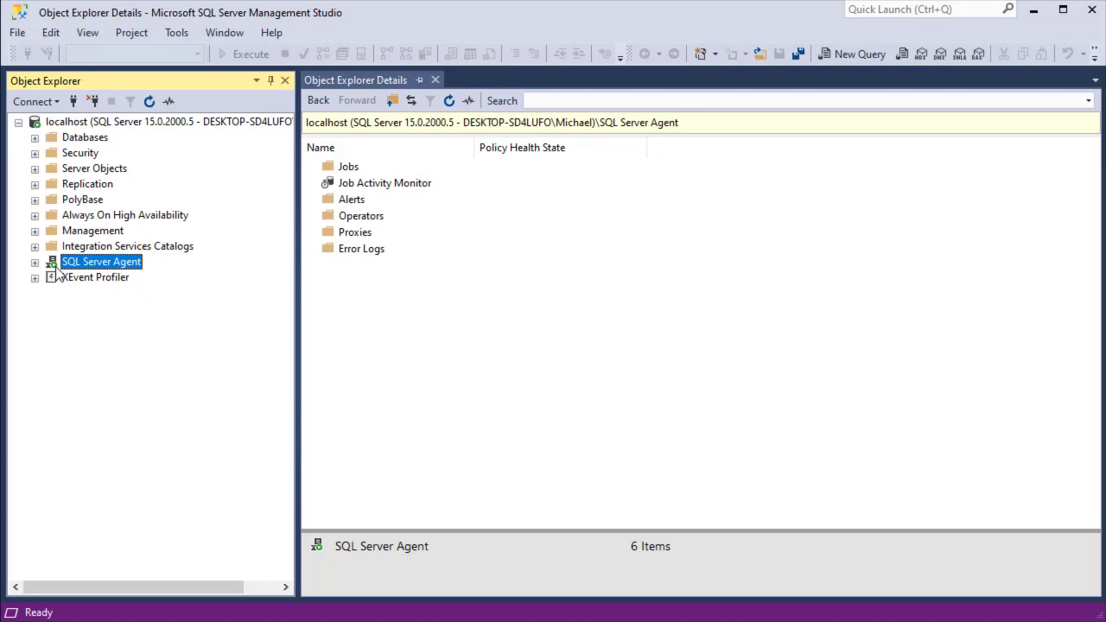
pyautogui.rightClick(112, 265)
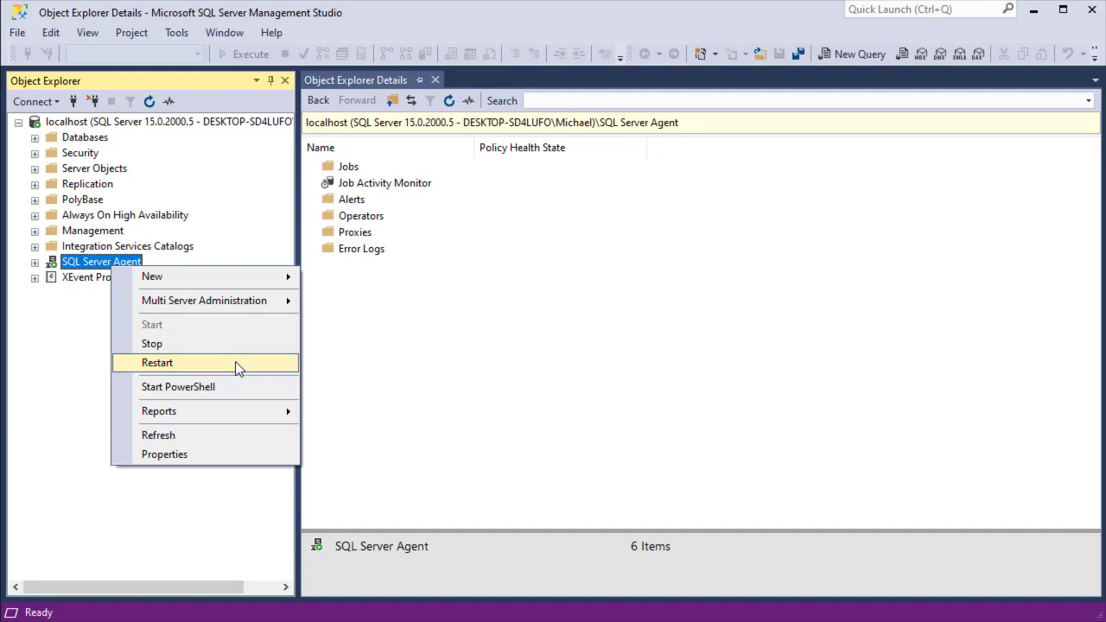
pyautogui.moveTo(158, 283)
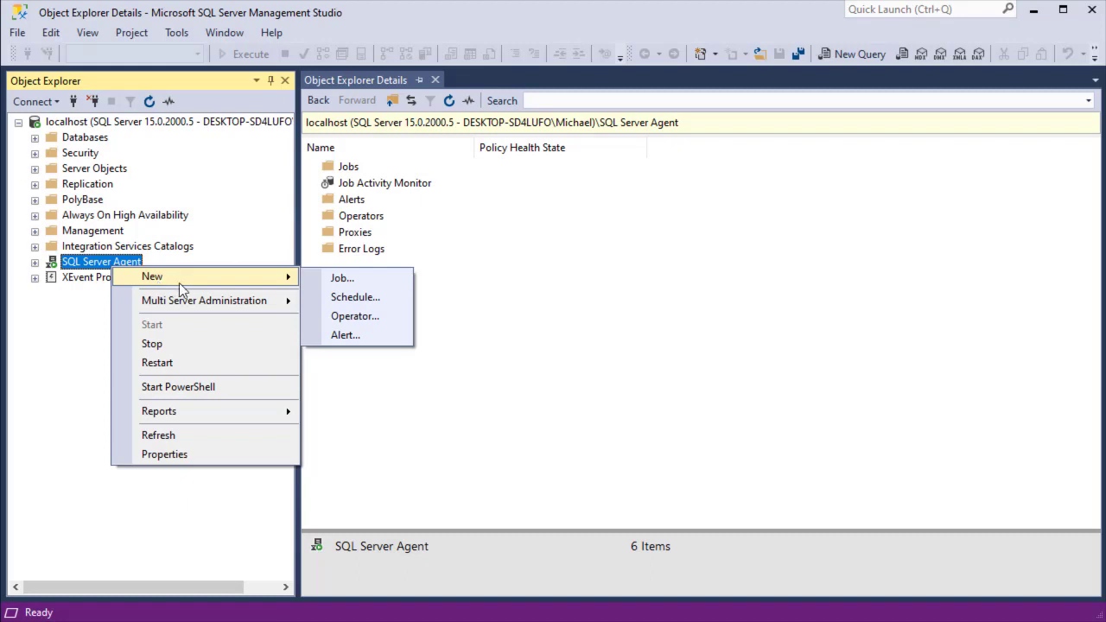
# Create a new Agent job named 'Sicherung' and move to its description field.
pyautogui.click(337, 278)
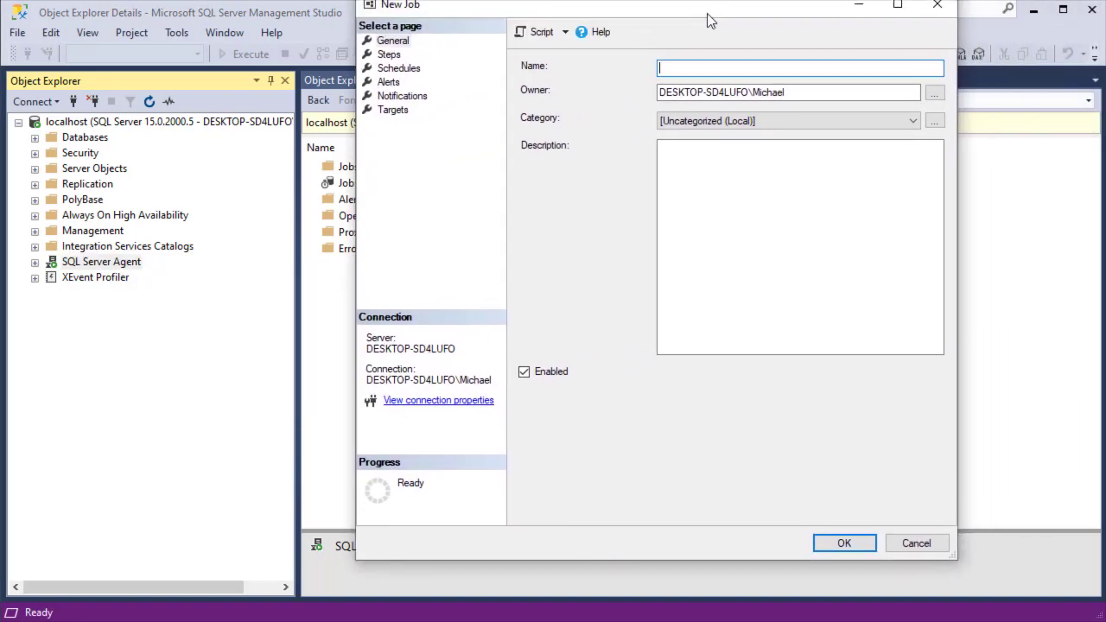
pyautogui.moveTo(872, 9); pyautogui.dragTo(670, 30)
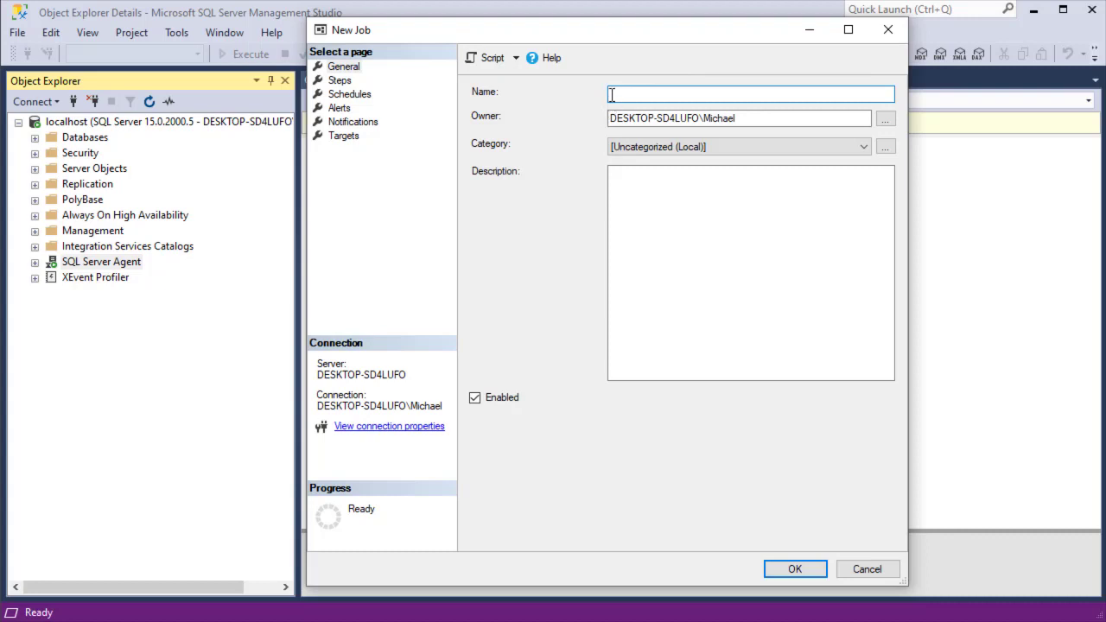
pyautogui.write('Sicherung')
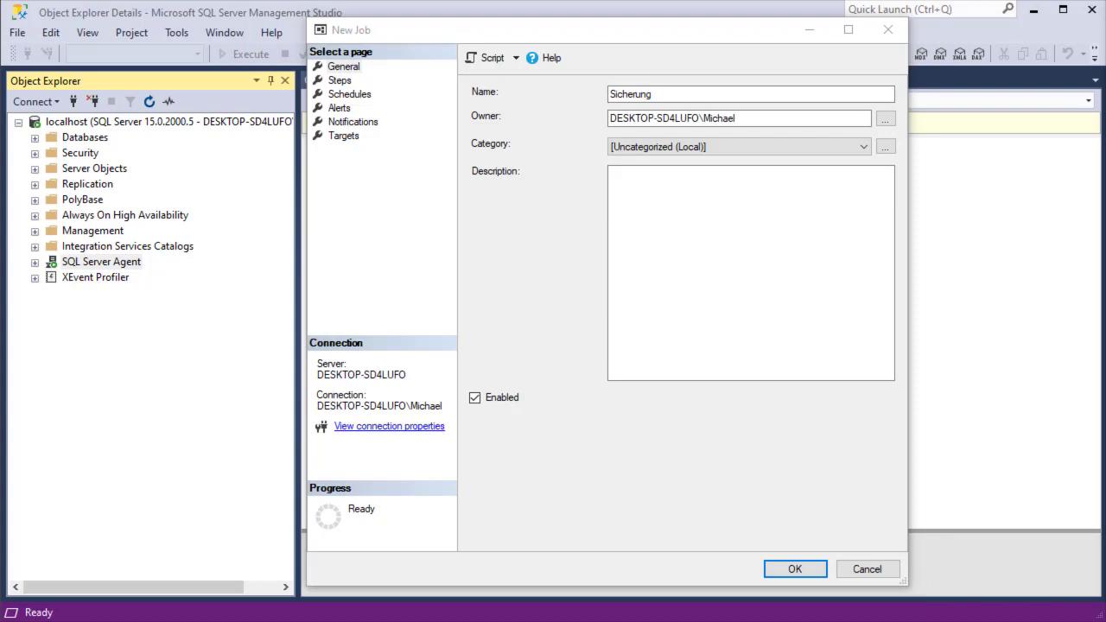
pyautogui.moveTo(758, 116); pyautogui.dragTo(599, 115)
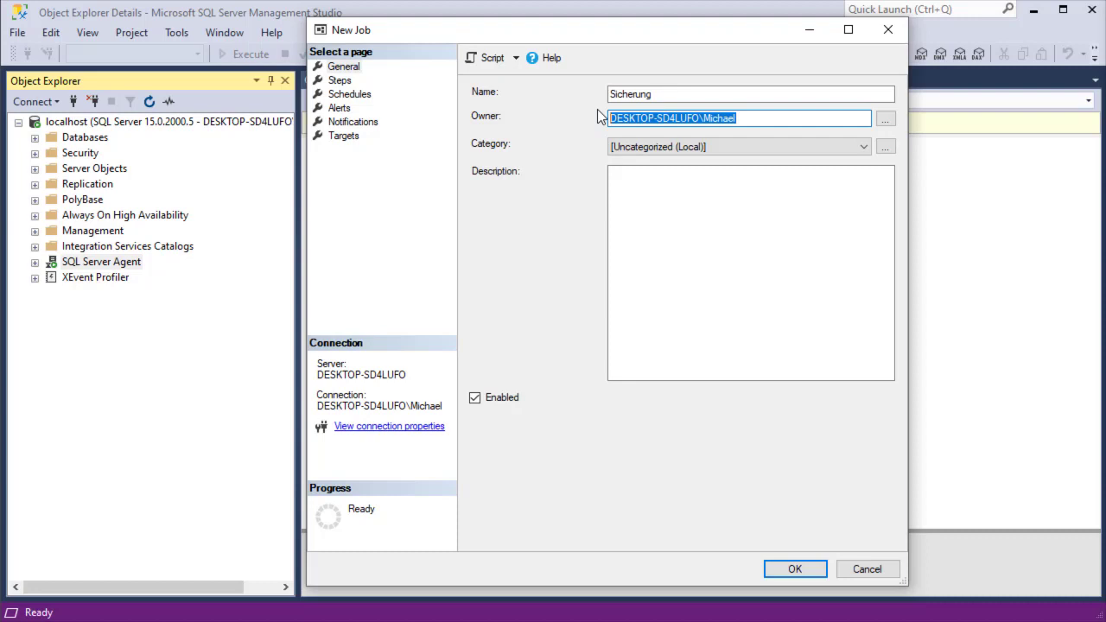
pyautogui.click(624, 195)
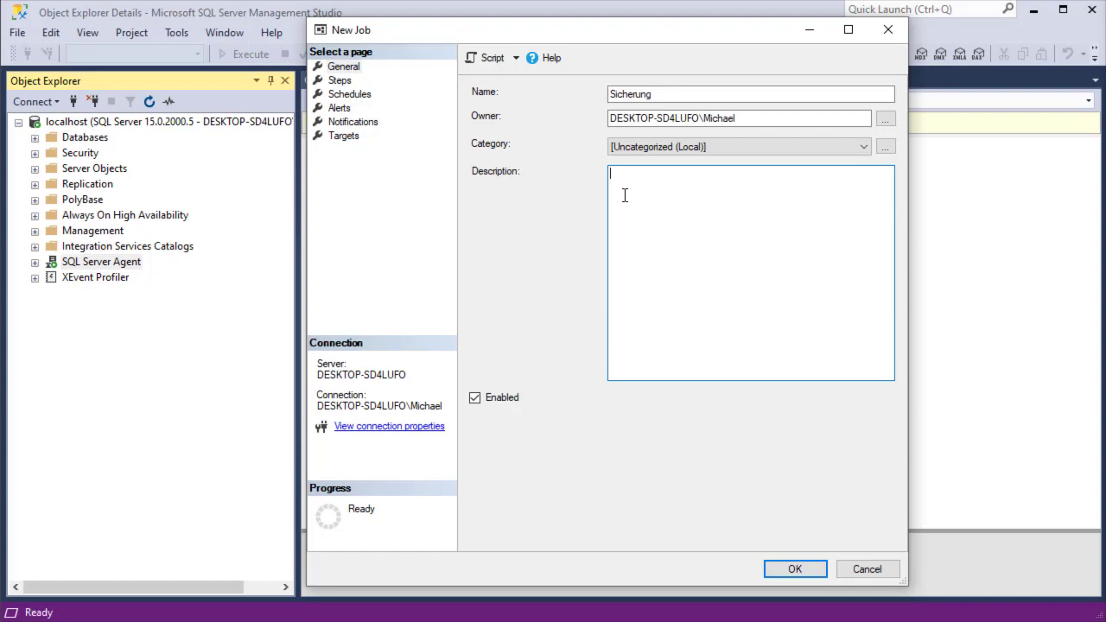
# Add a job step named 'Sicherung der Datenbank' and show its Advanced page.
pyautogui.click(340, 80)
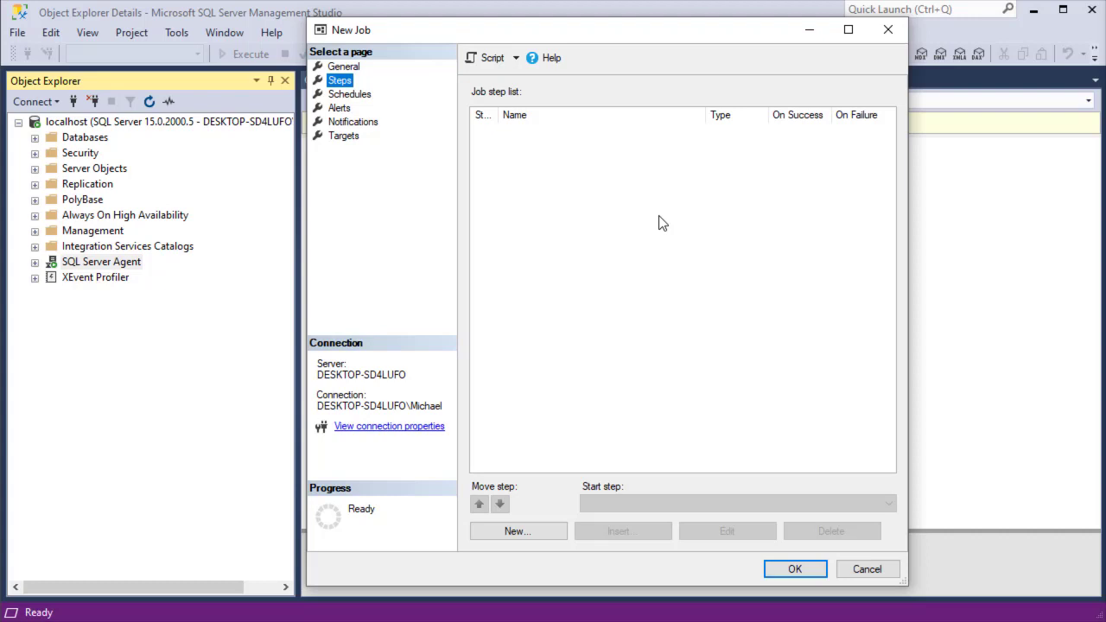
pyautogui.click(535, 534)
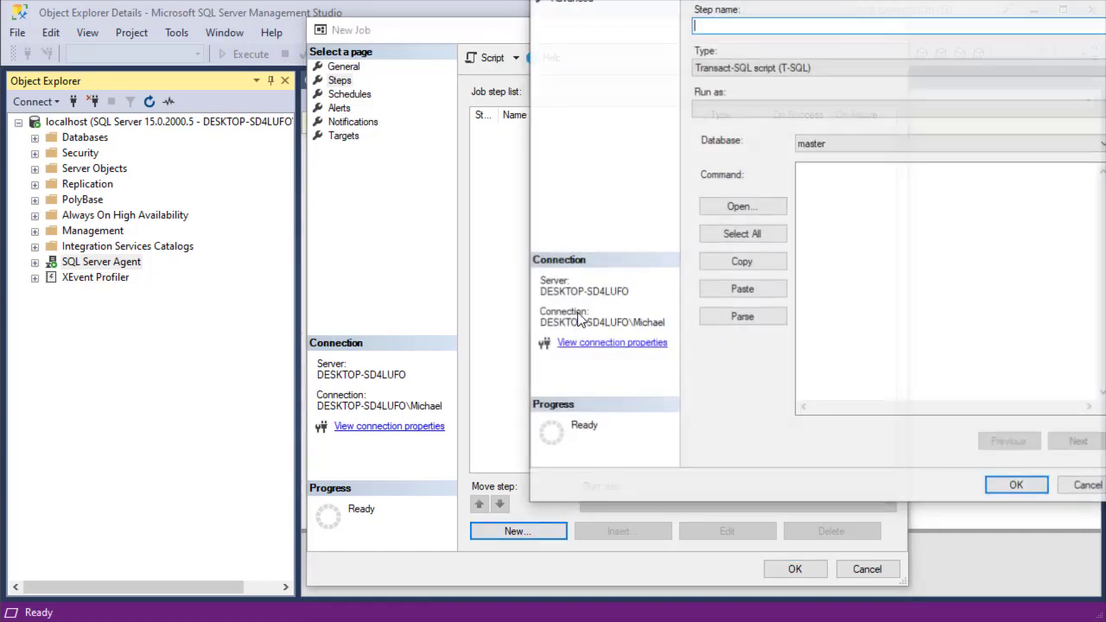
pyautogui.moveTo(596, 5); pyautogui.dragTo(390, 31)
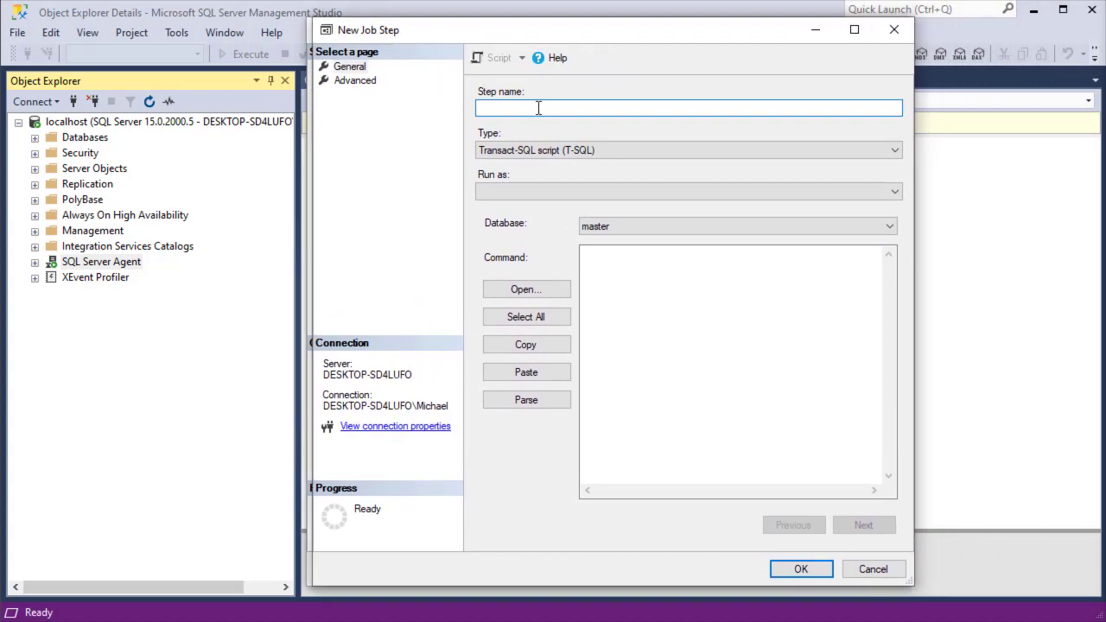
pyautogui.write('Sicherung der Datenbank')
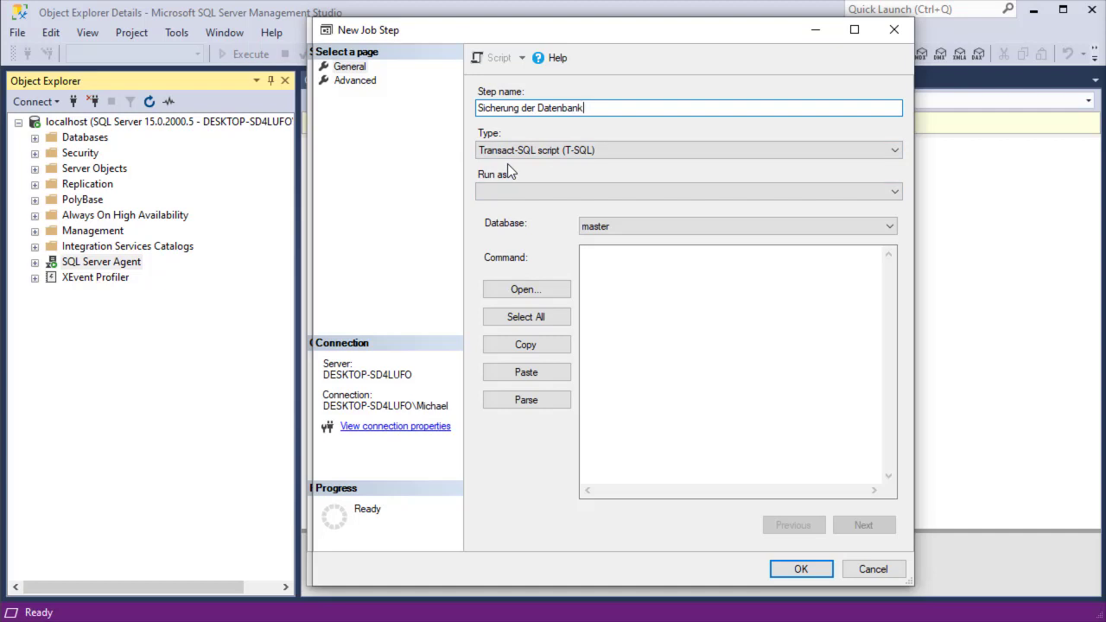
pyautogui.click(343, 82)
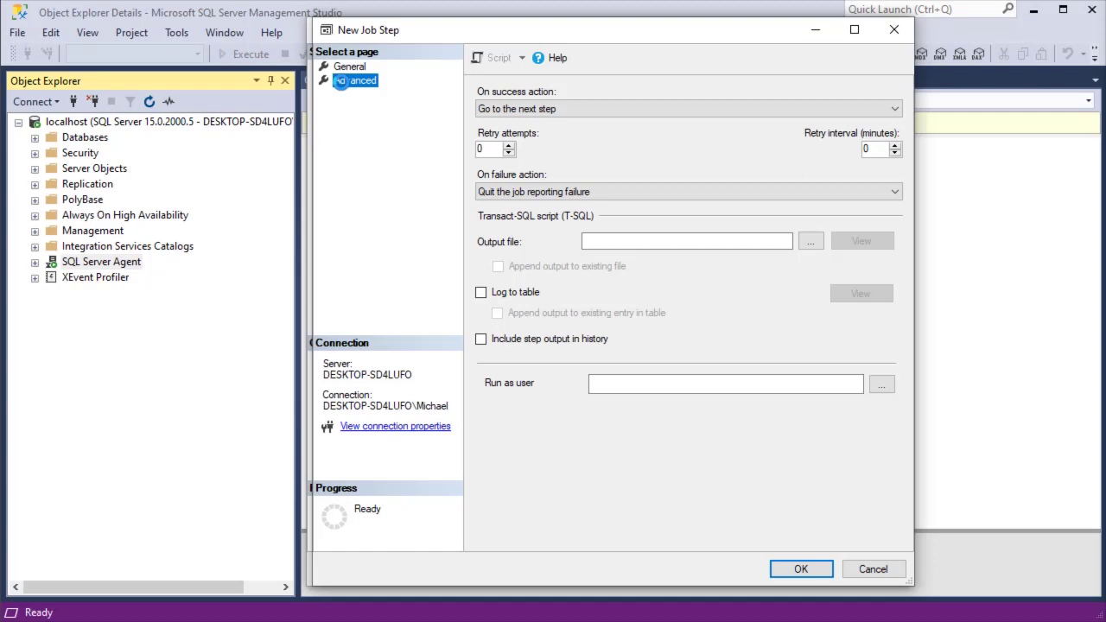
# Keep zero retries, next step on success, and quit reporting failure on failure; save the step.
pyautogui.click(875, 152)
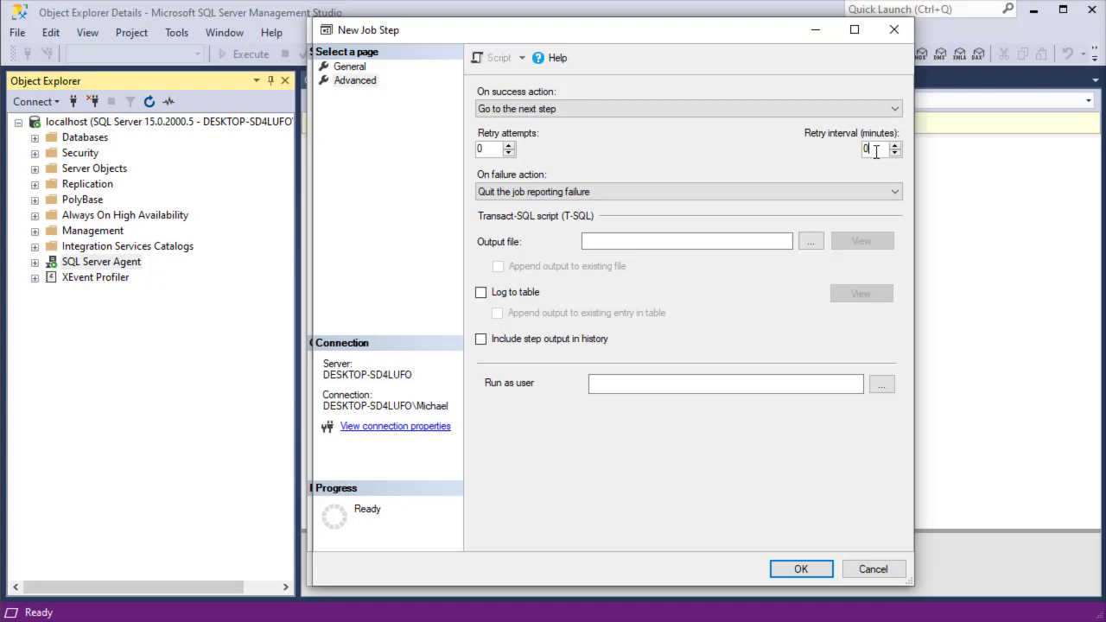
pyautogui.click(701, 240)
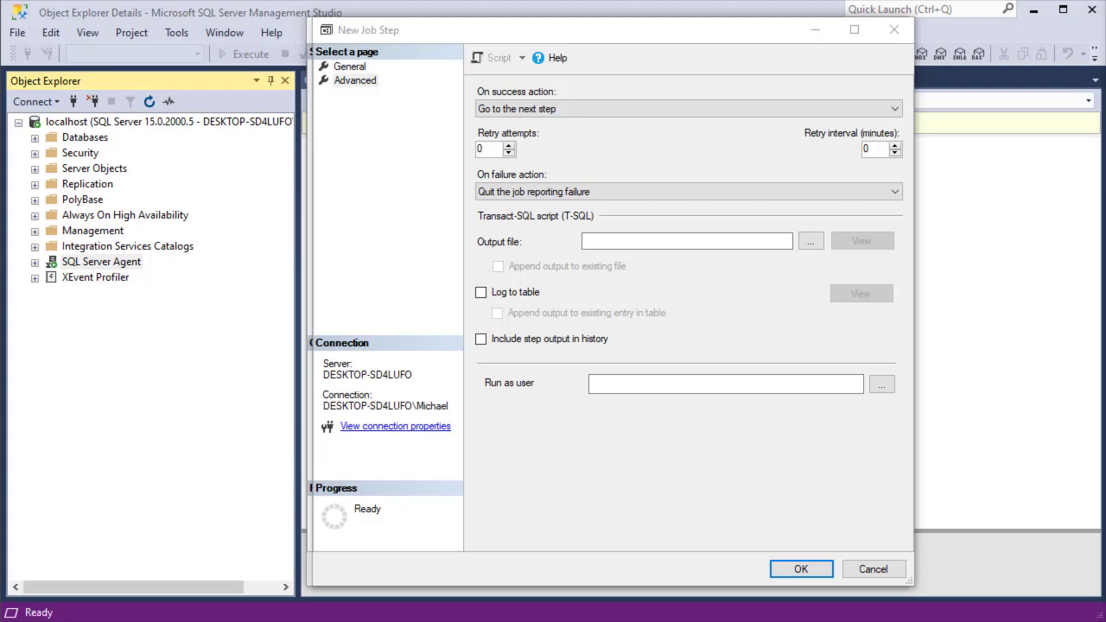
pyautogui.click(706, 108)
pyautogui.click(706, 108)
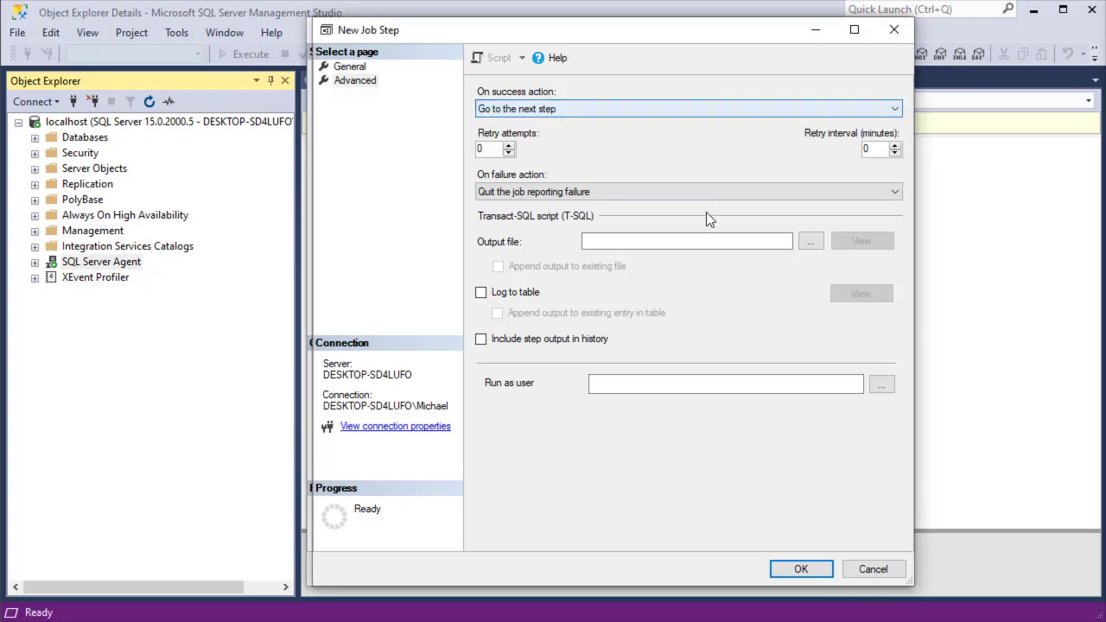
pyautogui.click(709, 192)
pyautogui.click(709, 192)
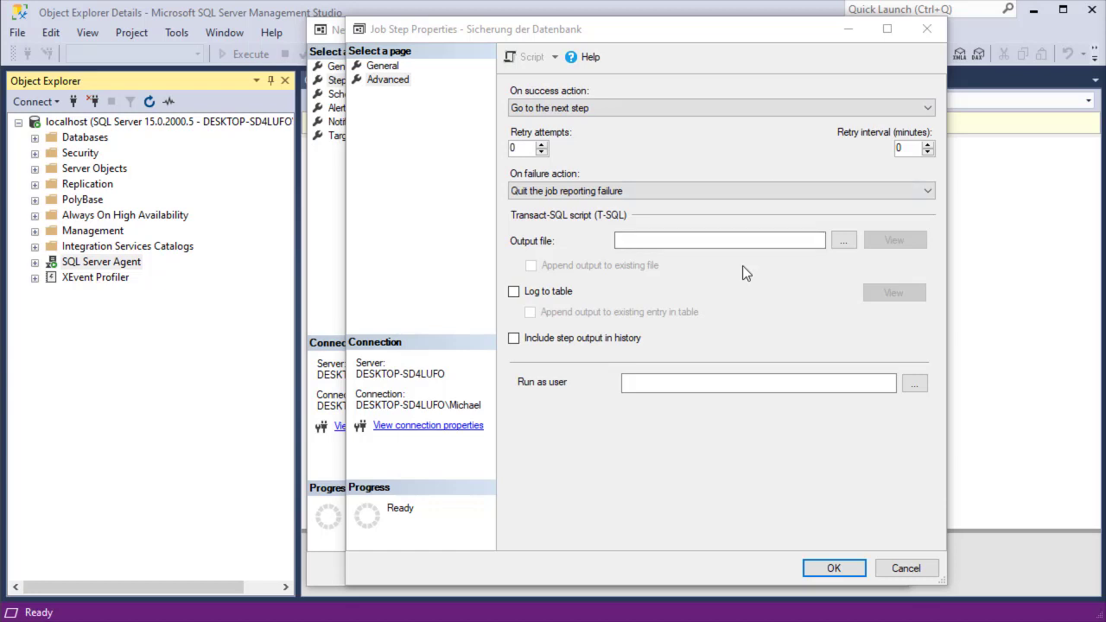
pyautogui.click(833, 568)
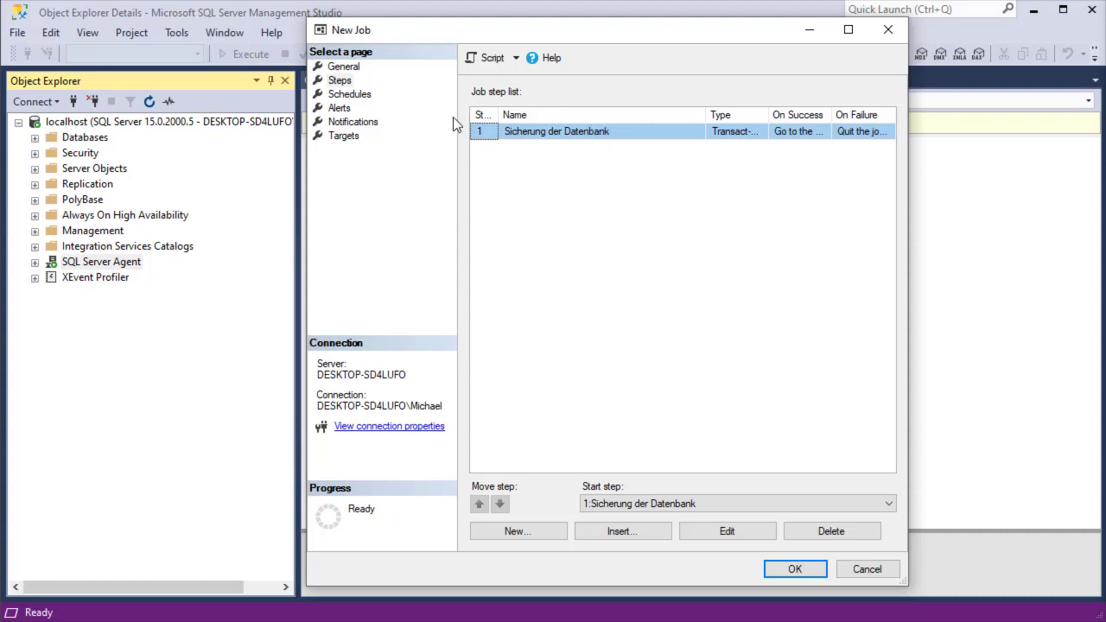
# Add a new enabled, recurring job schedule named 'Täglich'.
pyautogui.click(368, 97)
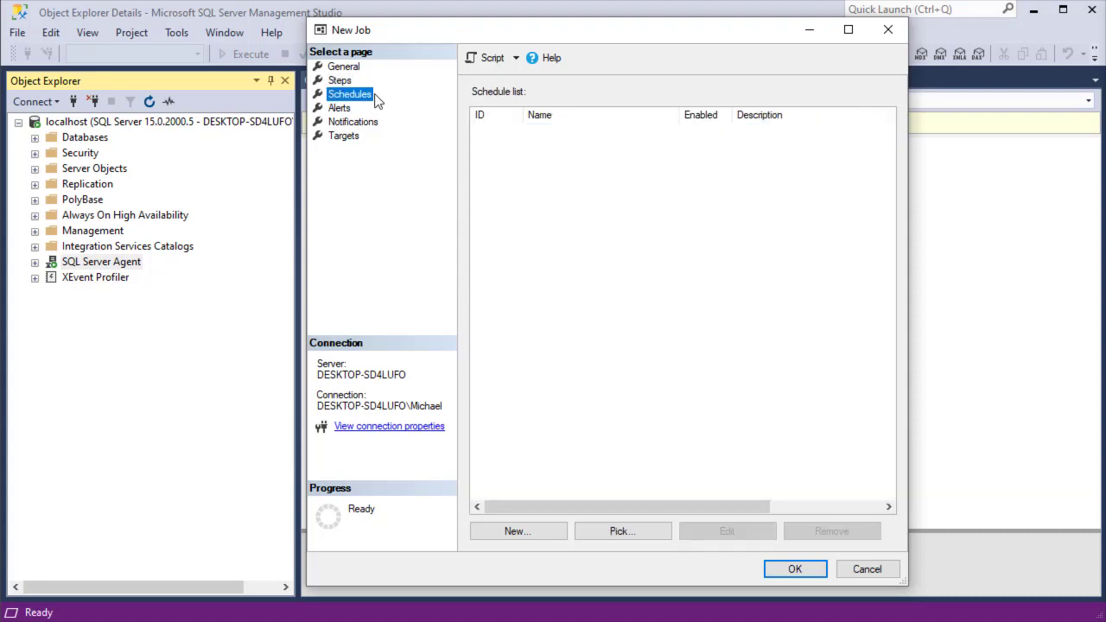
pyautogui.click(517, 528)
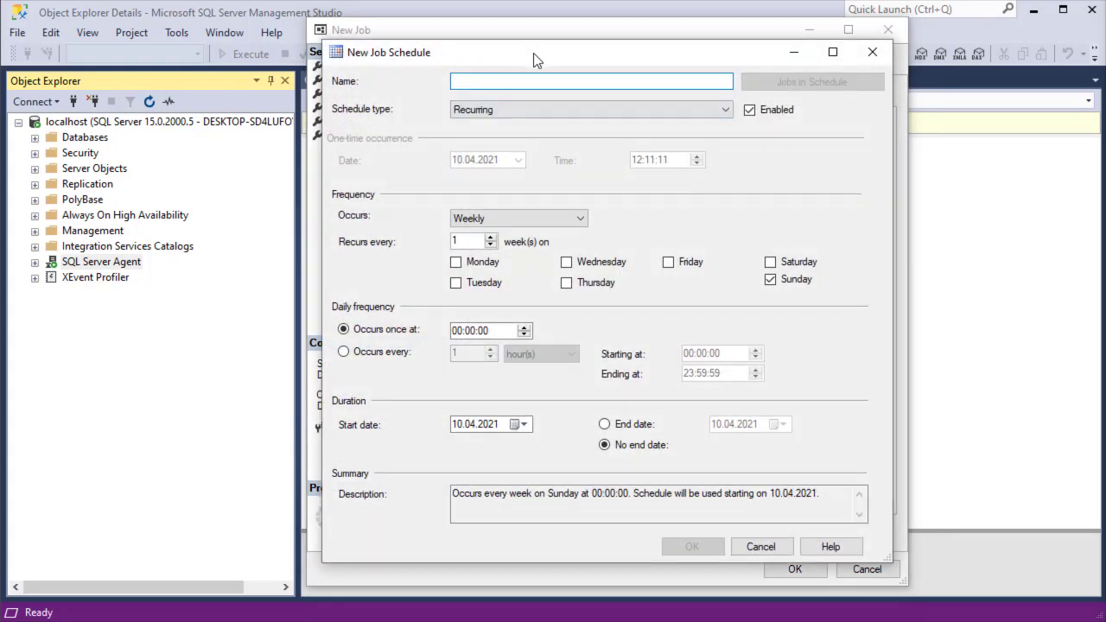
pyautogui.moveTo(534, 53); pyautogui.dragTo(547, 54)
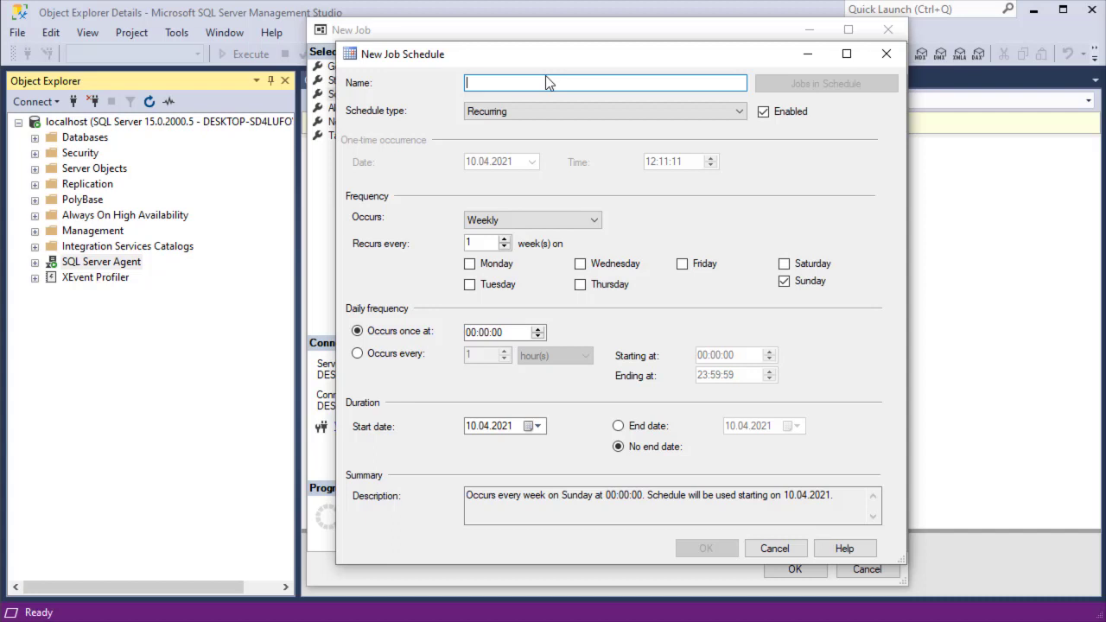
pyautogui.write('Täglich')
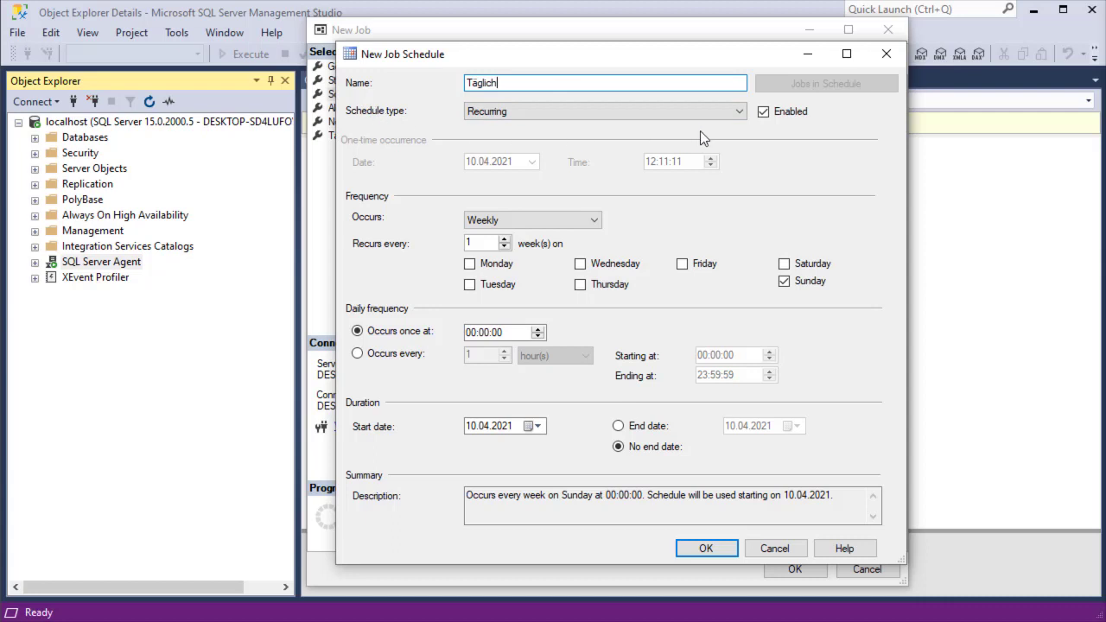
pyautogui.click(739, 116)
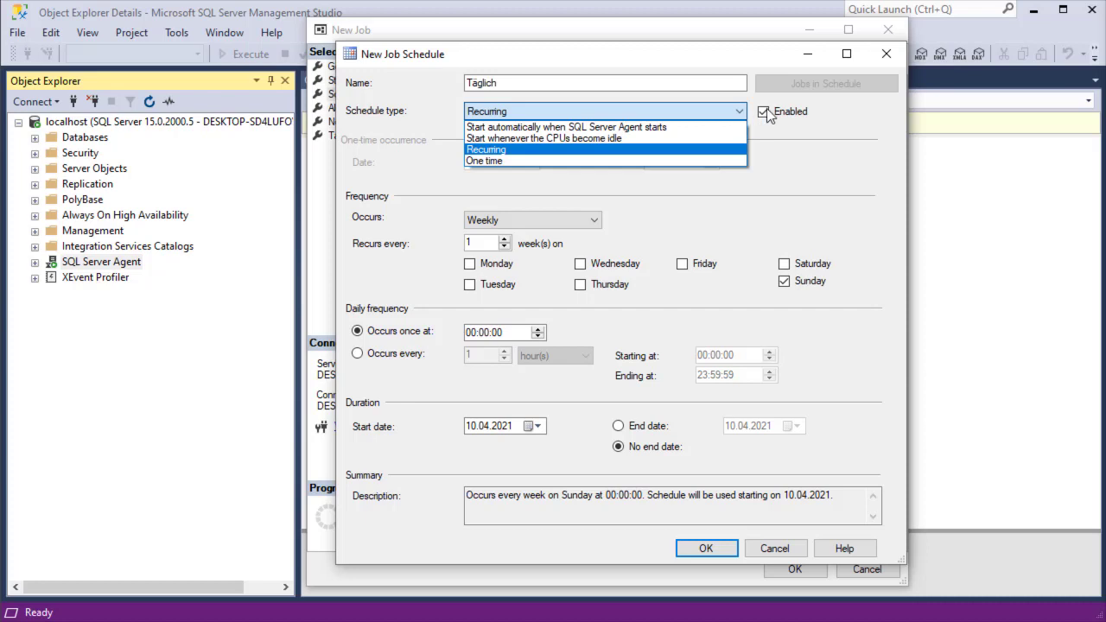
pyautogui.click(828, 112)
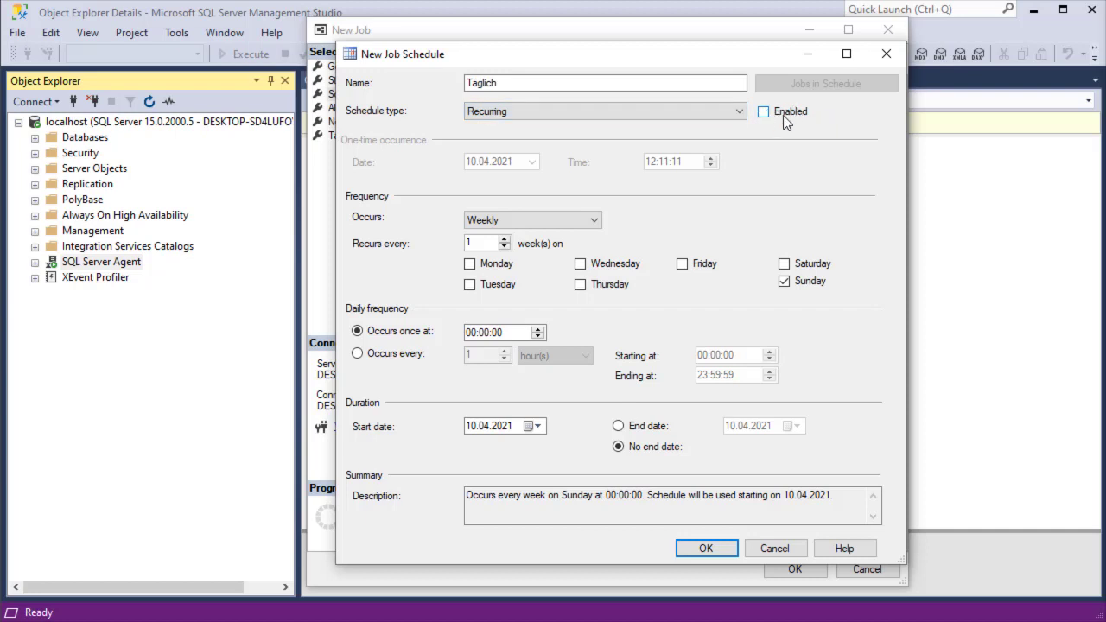
pyautogui.click(784, 115)
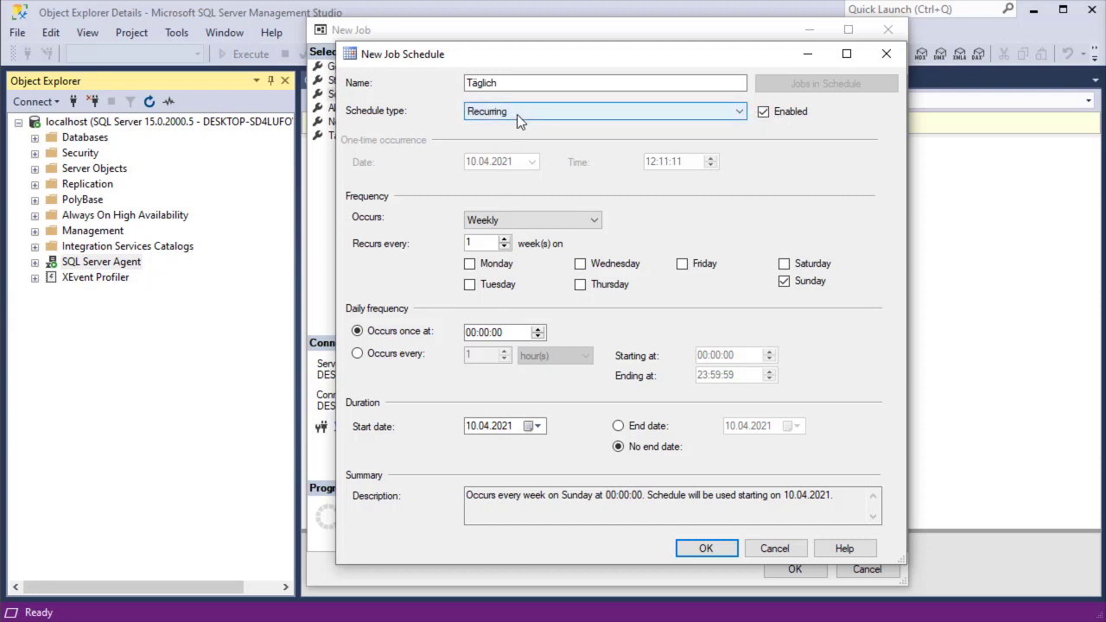
# Make the schedule occur daily, repeating every 1 hour.
pyautogui.click(476, 227)
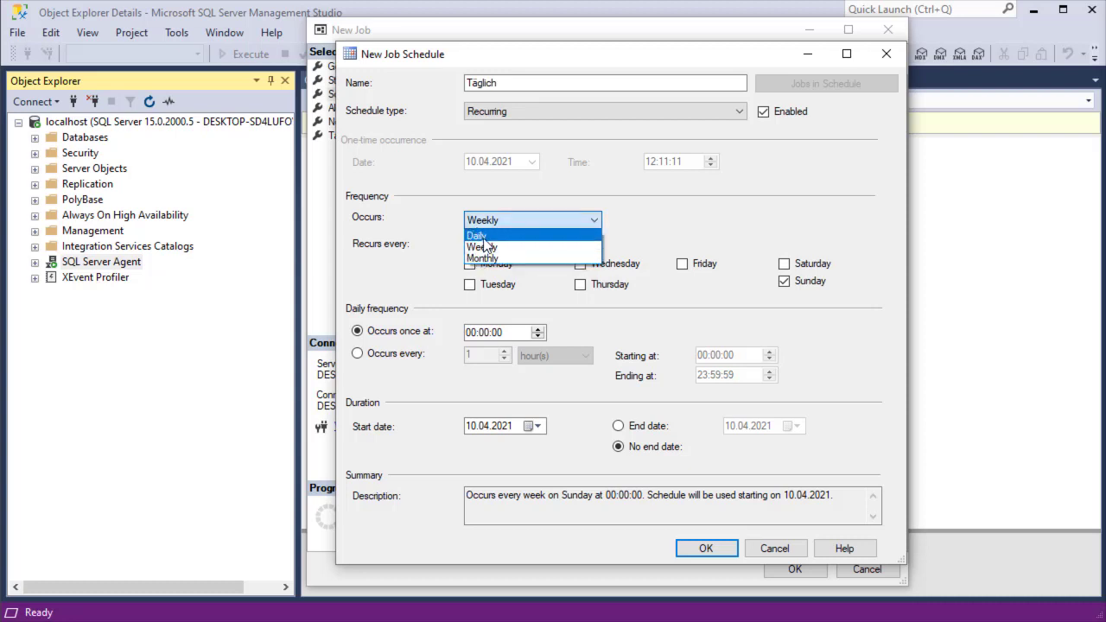
pyautogui.click(477, 236)
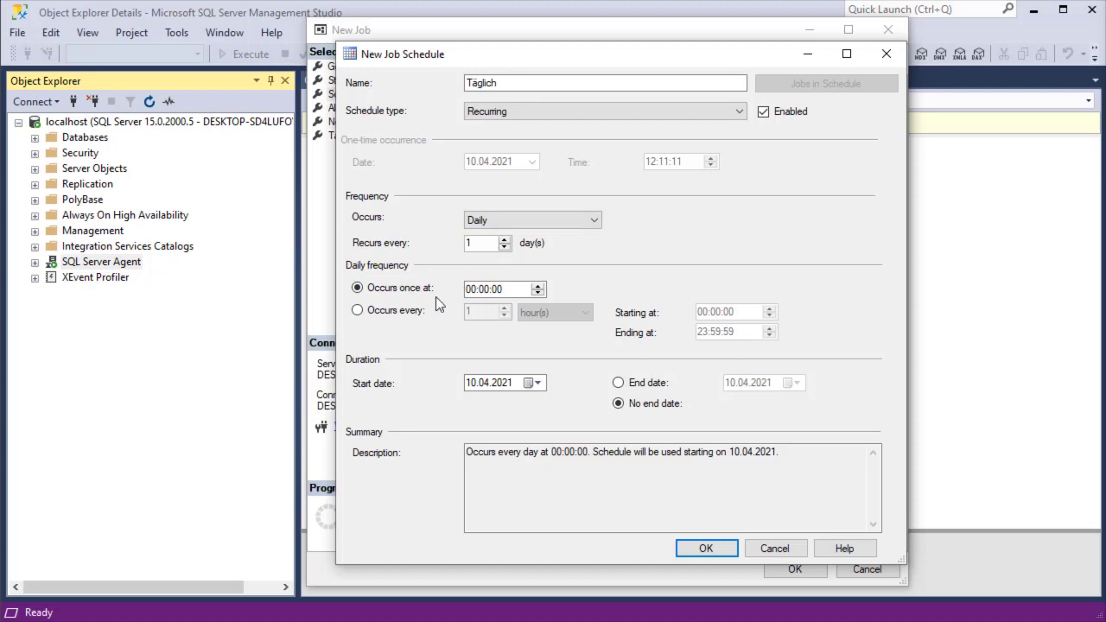
pyautogui.click(474, 292)
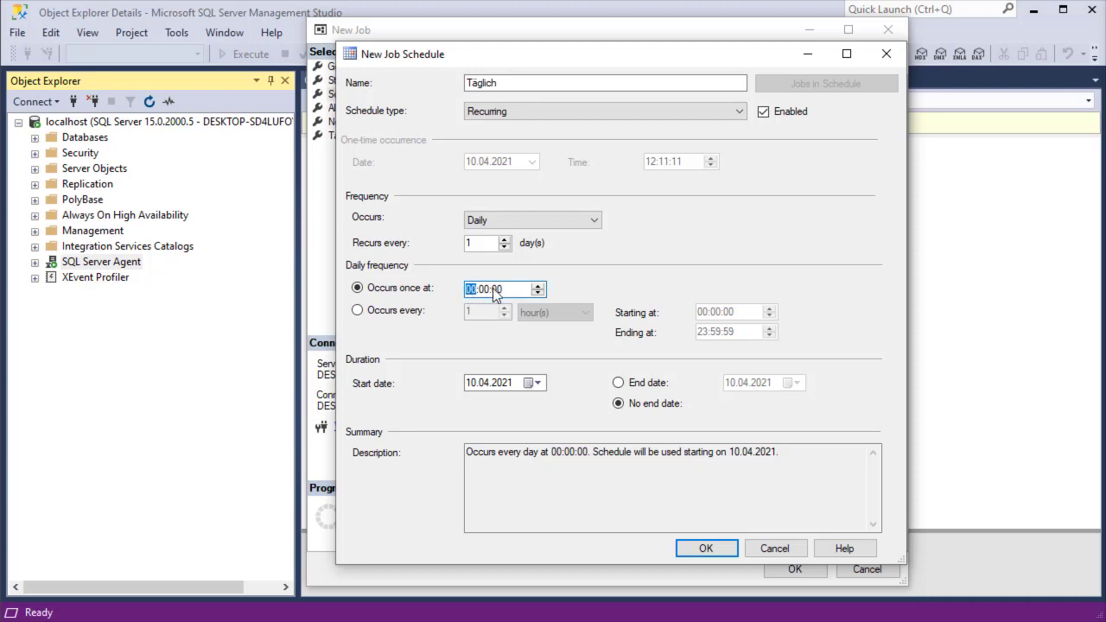
pyautogui.write('12')
pyautogui.click(403, 309)
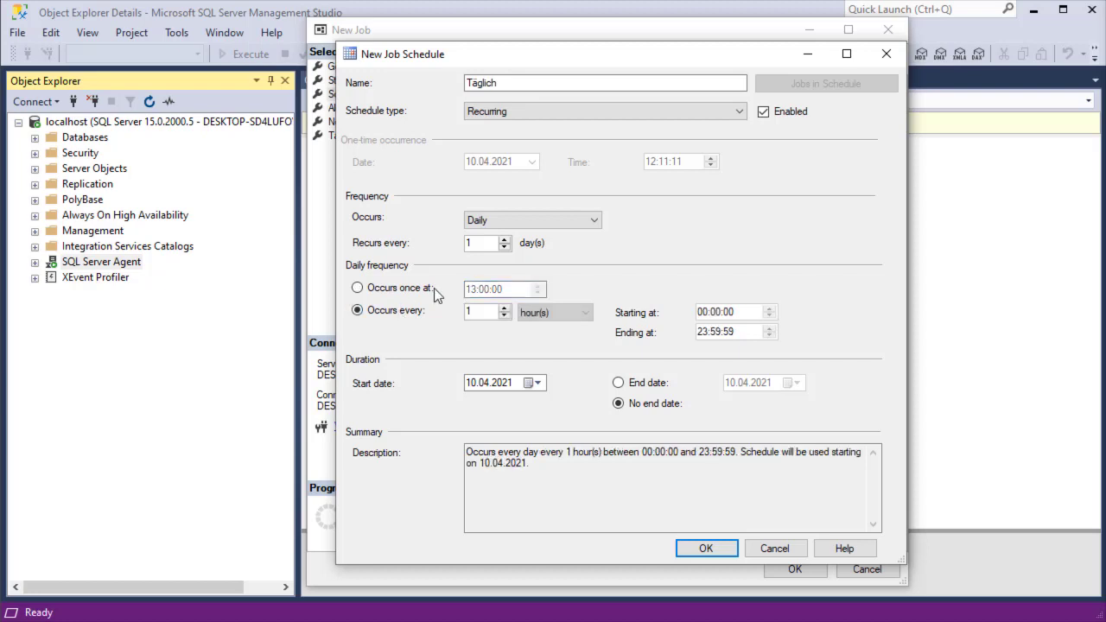
pyautogui.click(493, 317)
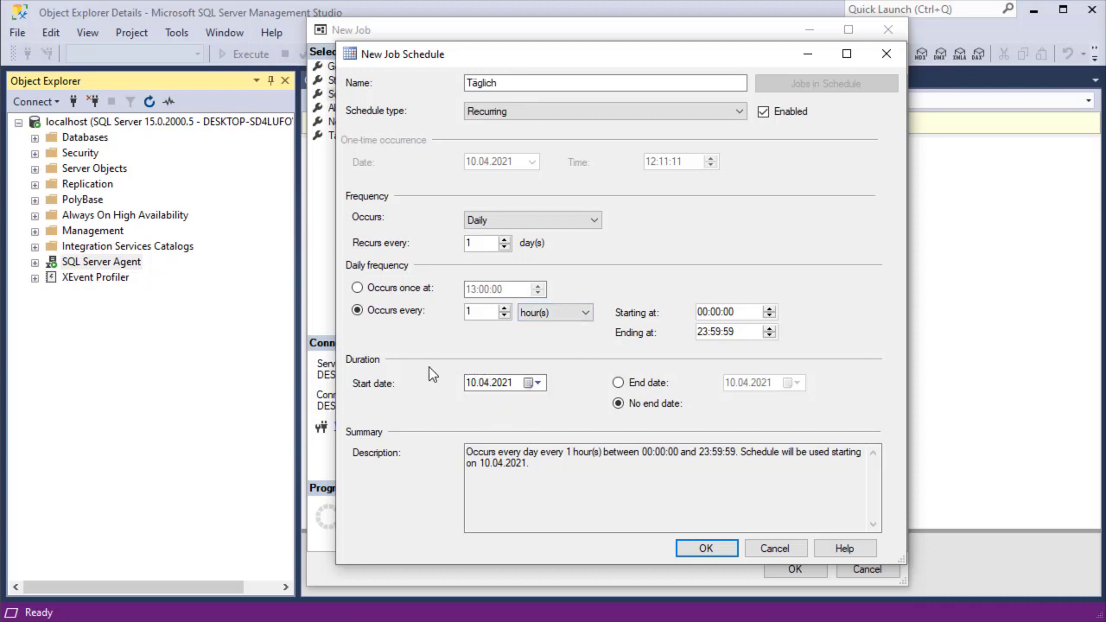
# Keep start date 10.04.2021 and set the schedule to have no end date.
pyautogui.click(530, 383)
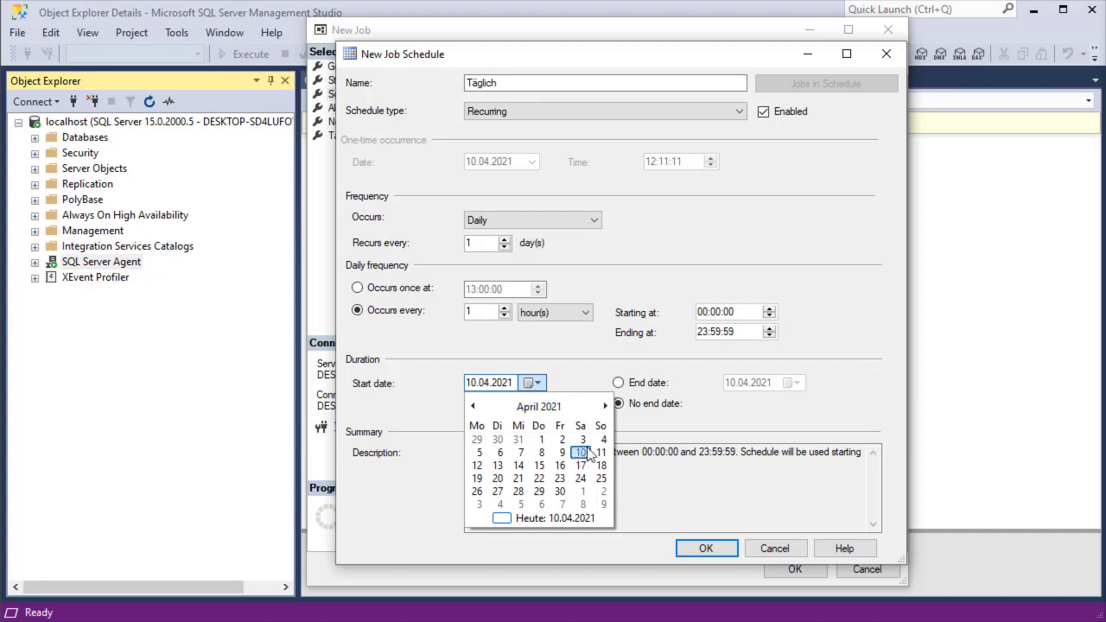
pyautogui.click(684, 399)
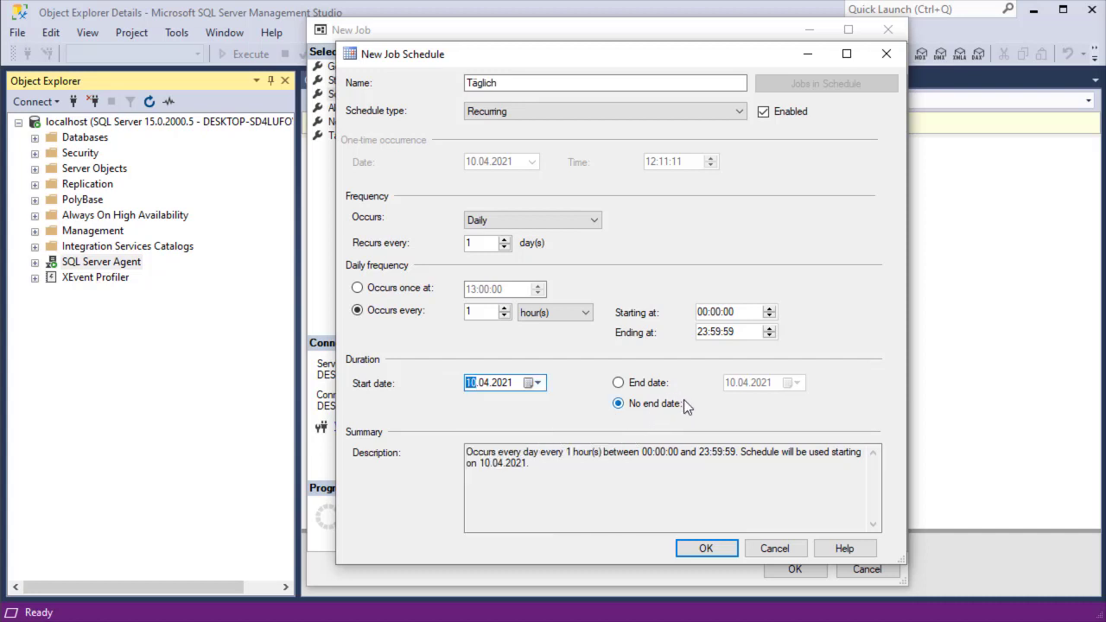
pyautogui.click(618, 382)
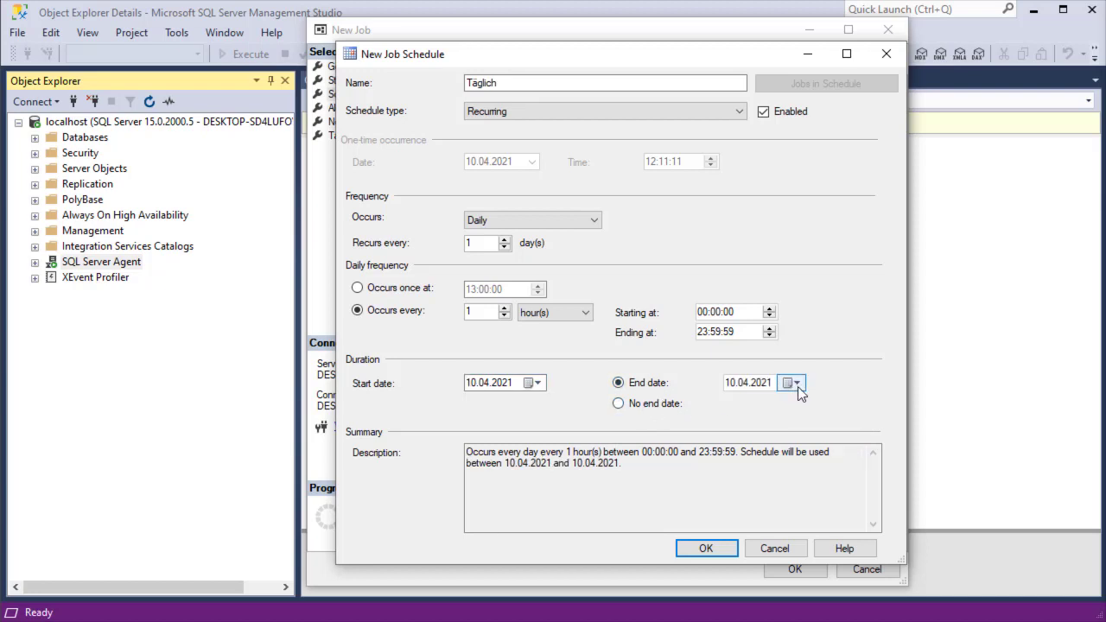
pyautogui.click(678, 405)
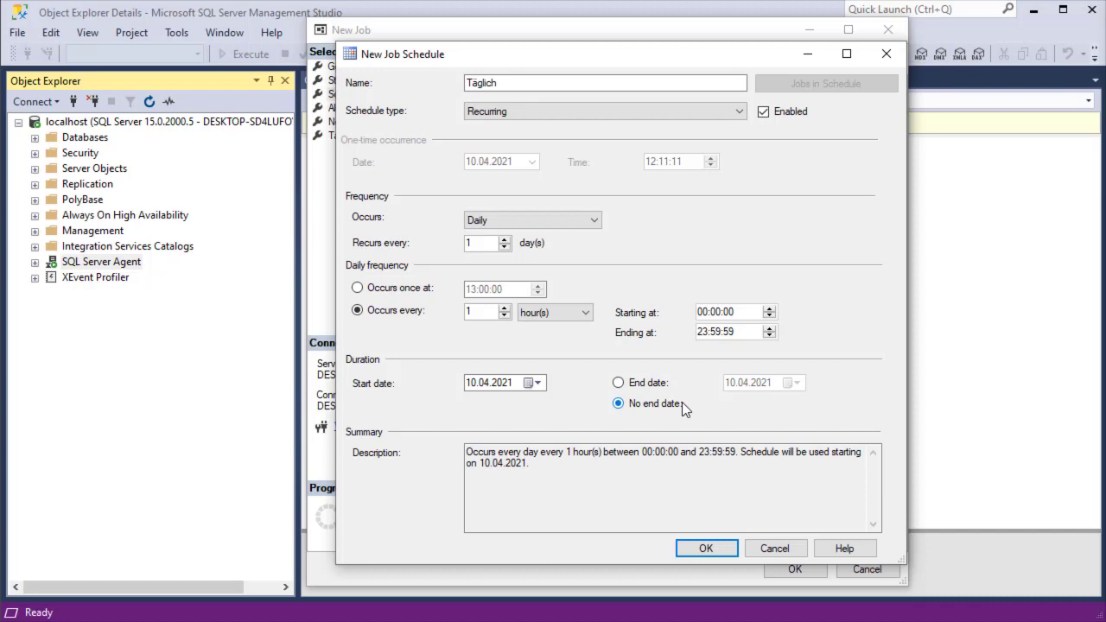
# Save the Täglich schedule and review the job's Alerts and Notifications pages.
pyautogui.click(707, 549)
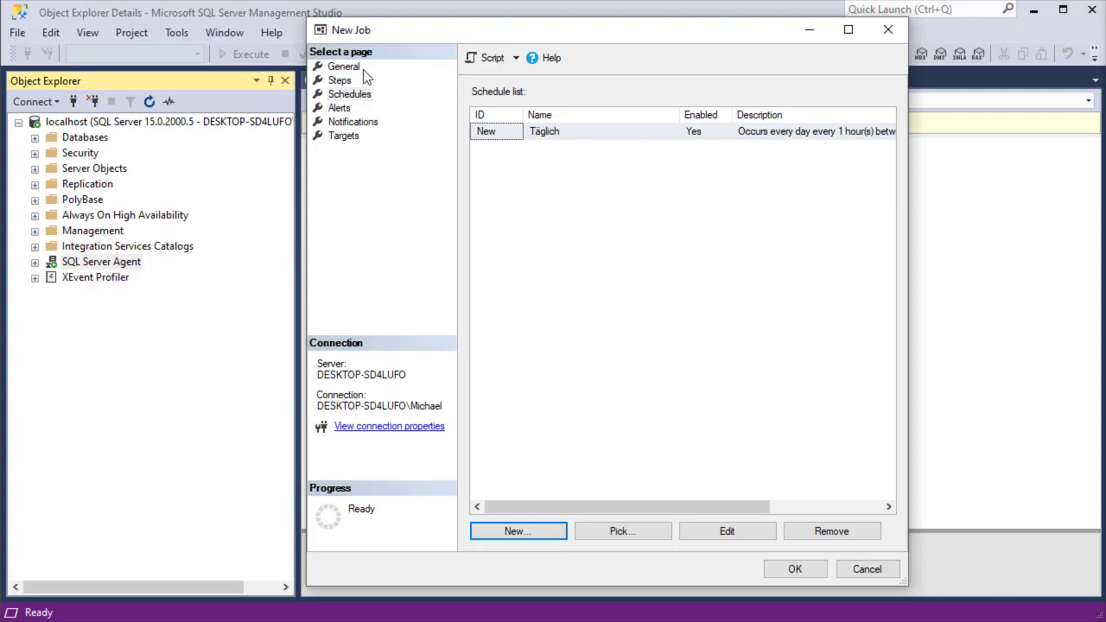
pyautogui.click(339, 113)
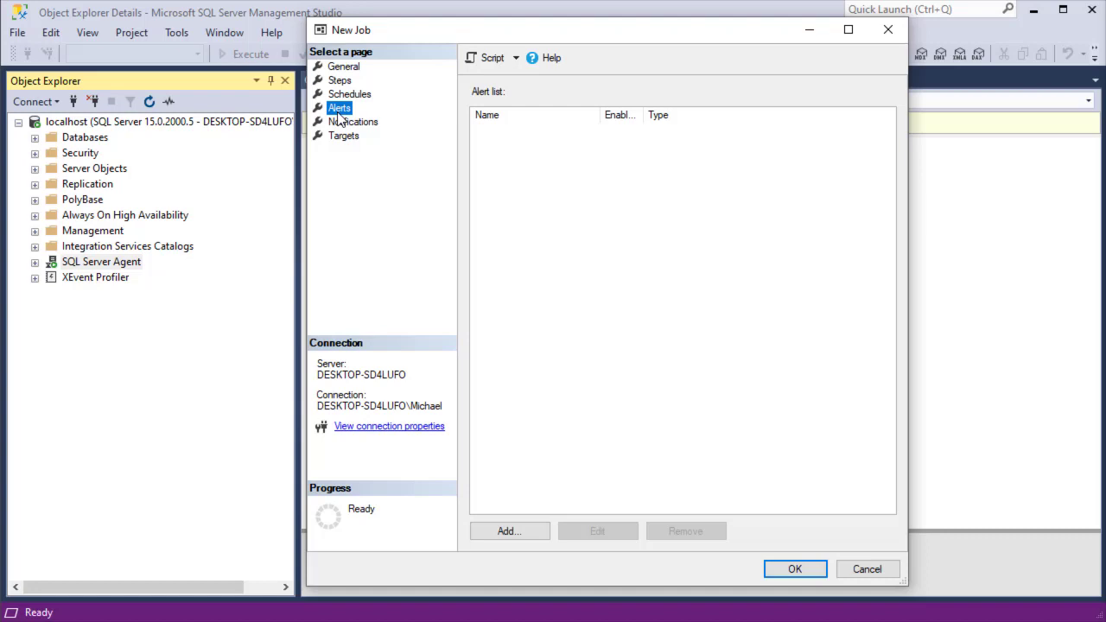
pyautogui.click(340, 123)
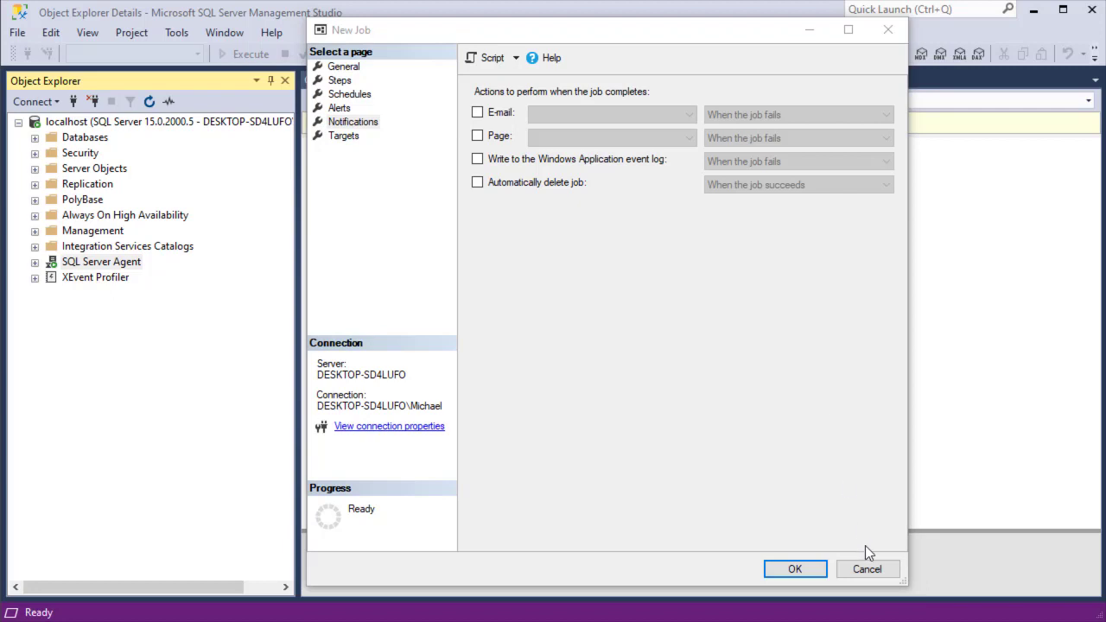
pyautogui.click(806, 572)
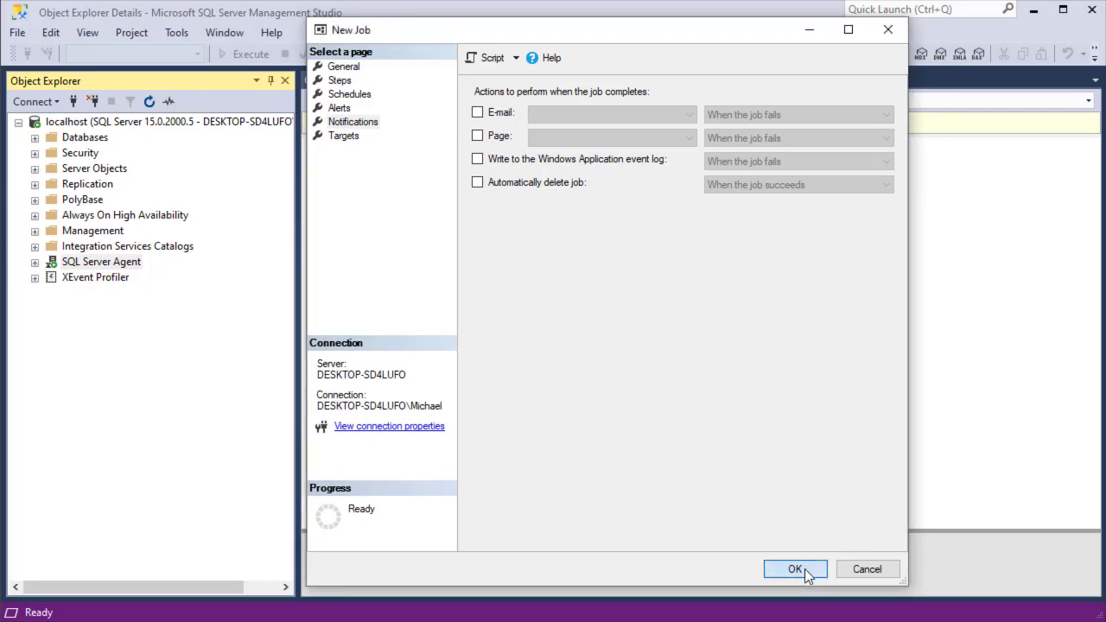
# Save the Sicherung job and start a new operator named 'BlinderPraxis'.
pyautogui.click(796, 570)
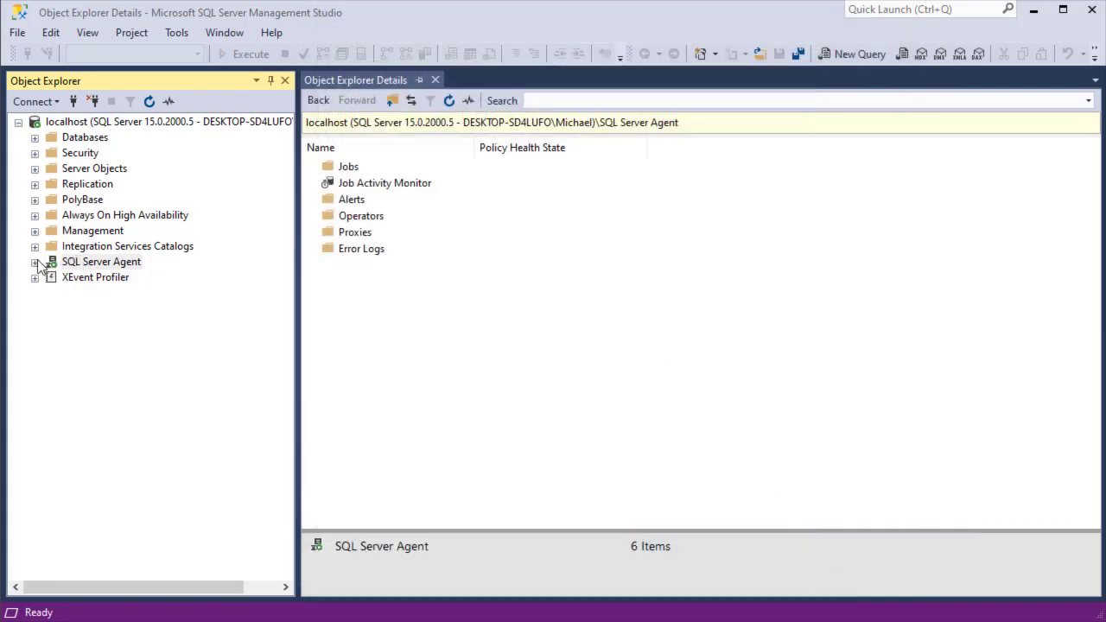
pyautogui.rightClick(370, 217)
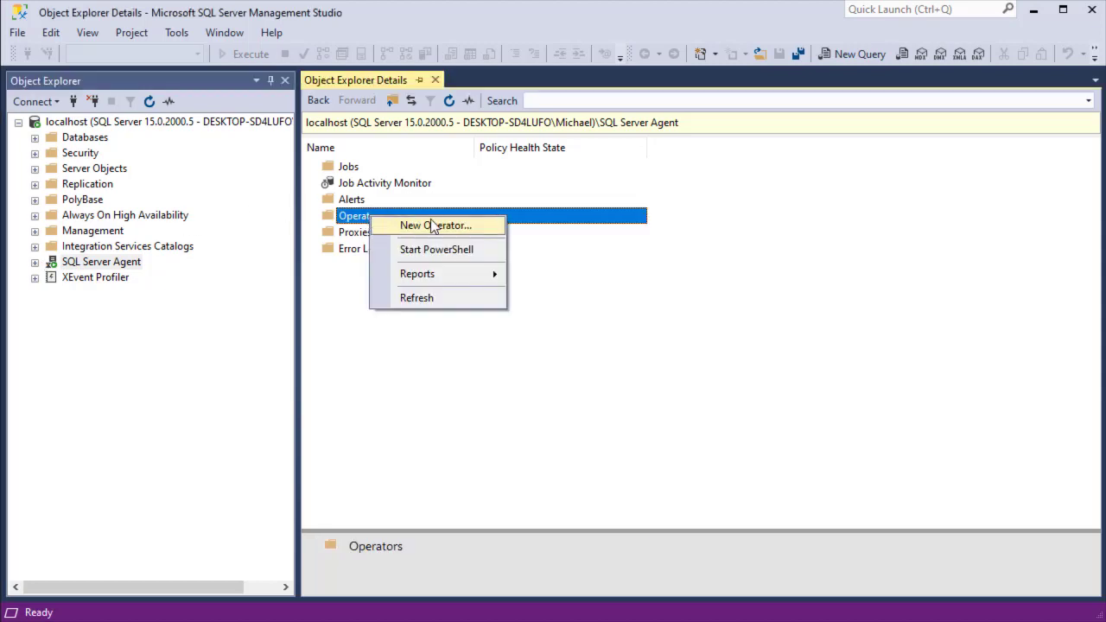
pyautogui.click(434, 225)
pyautogui.moveTo(682, 0); pyautogui.dragTo(397, 66)
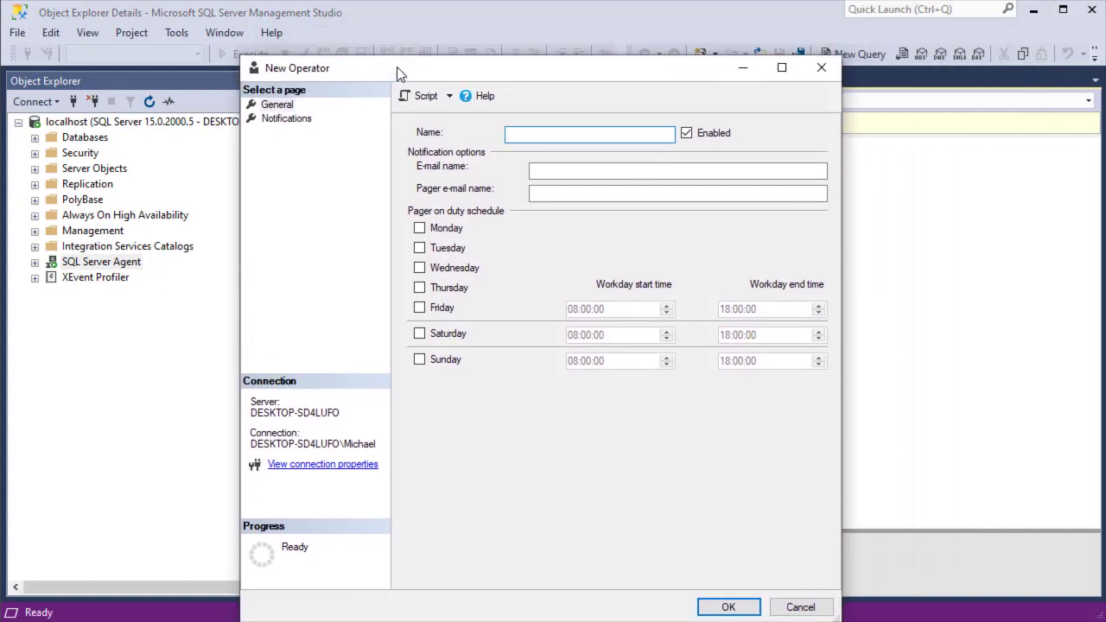
pyautogui.write('BlinderPraxis')
# Enter the operator's e-mail address, save the operator, and expand SQL Server Agent.
pyautogui.click(530, 171)
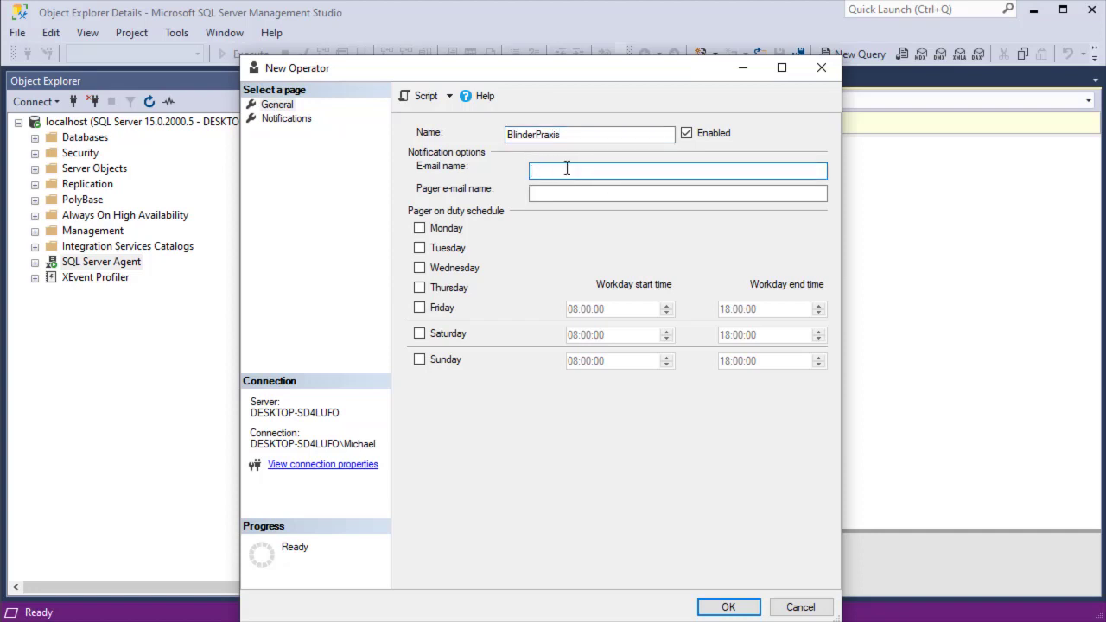
pyautogui.click(727, 606)
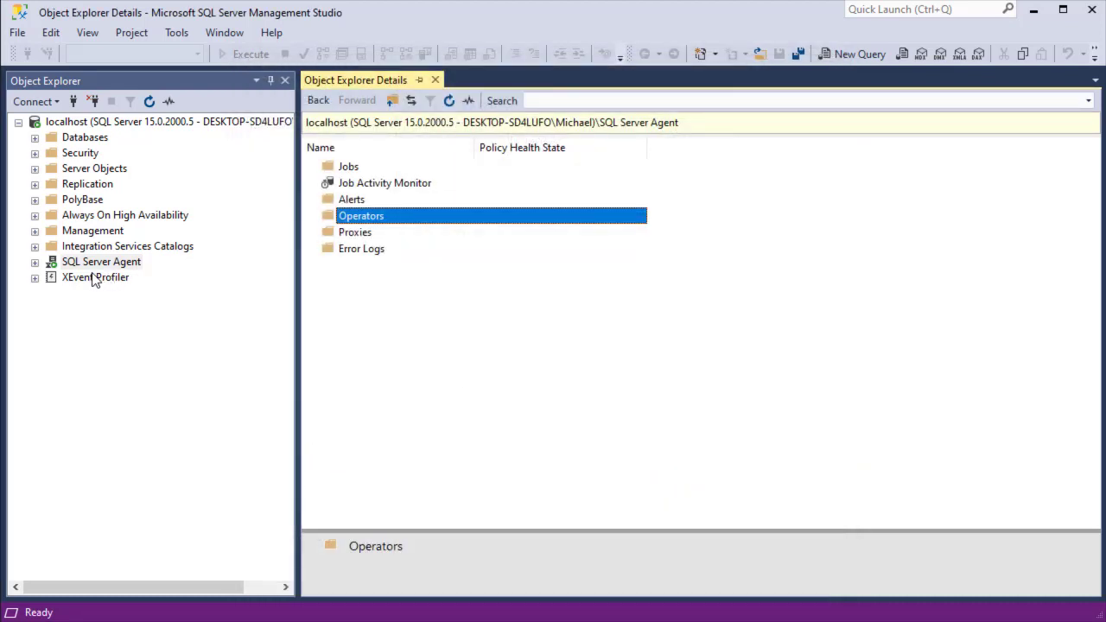
pyautogui.click(35, 263)
# Open the Sicherung job's properties at the Notifications page.
pyautogui.click(51, 278)
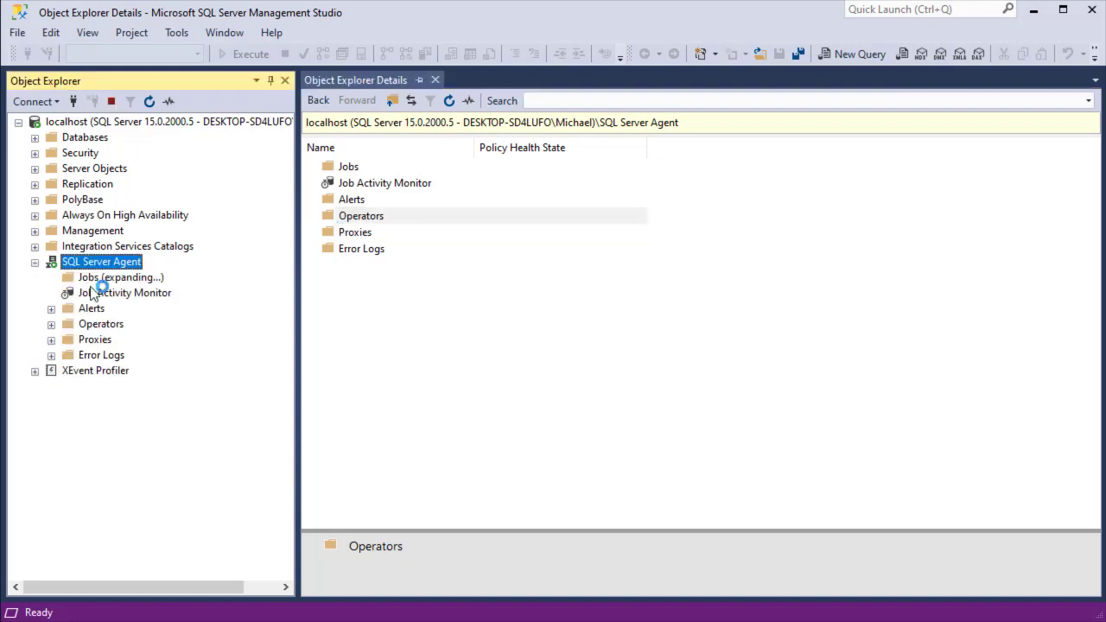
pyautogui.rightClick(127, 295)
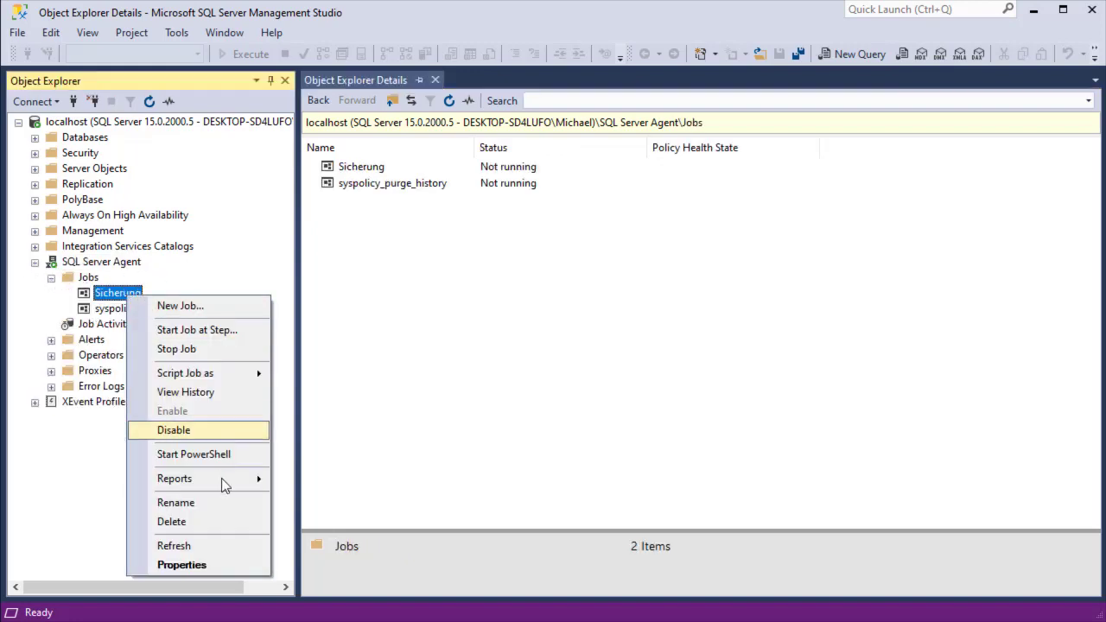
pyautogui.click(223, 562)
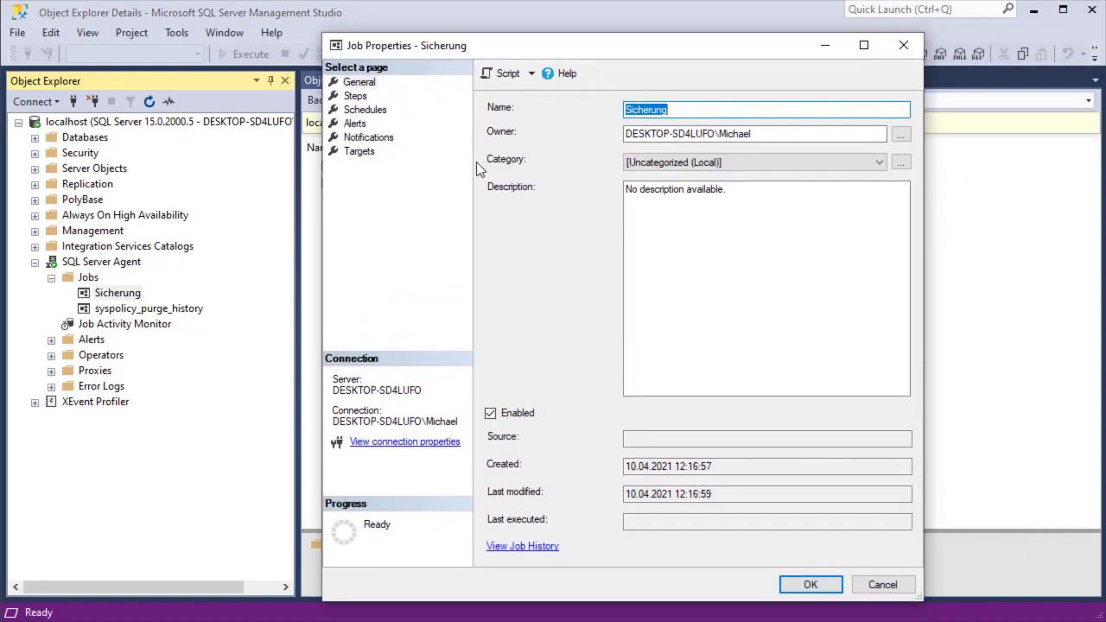
pyautogui.click(370, 138)
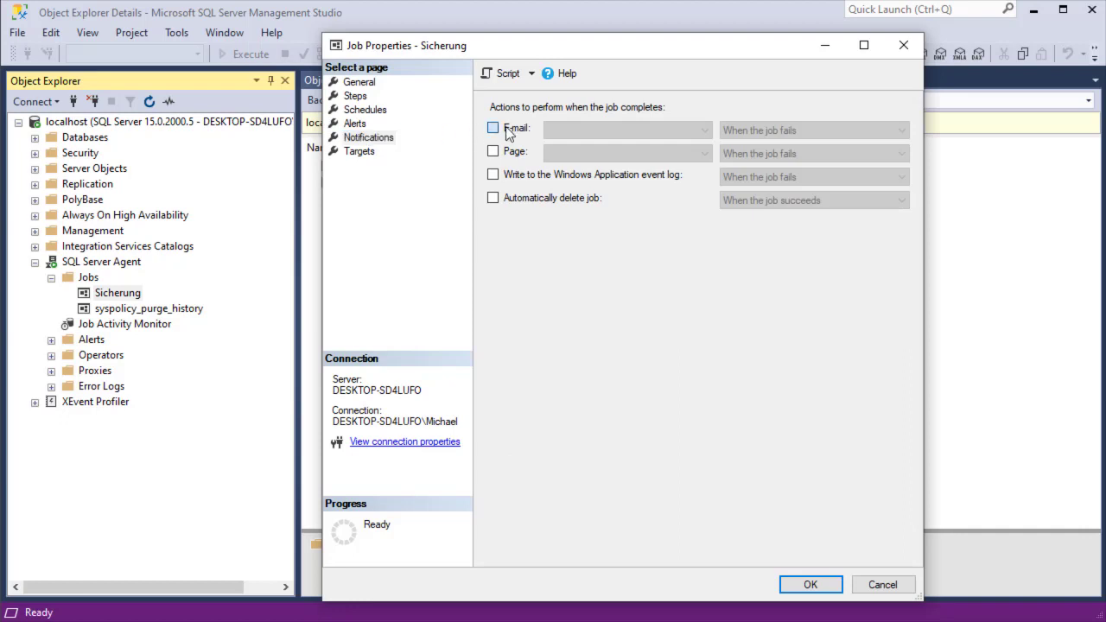
# Enable e-mail notification to BlinderPraxis when the job fails.
pyautogui.click(505, 128)
pyautogui.click(683, 130)
pyautogui.click(657, 144)
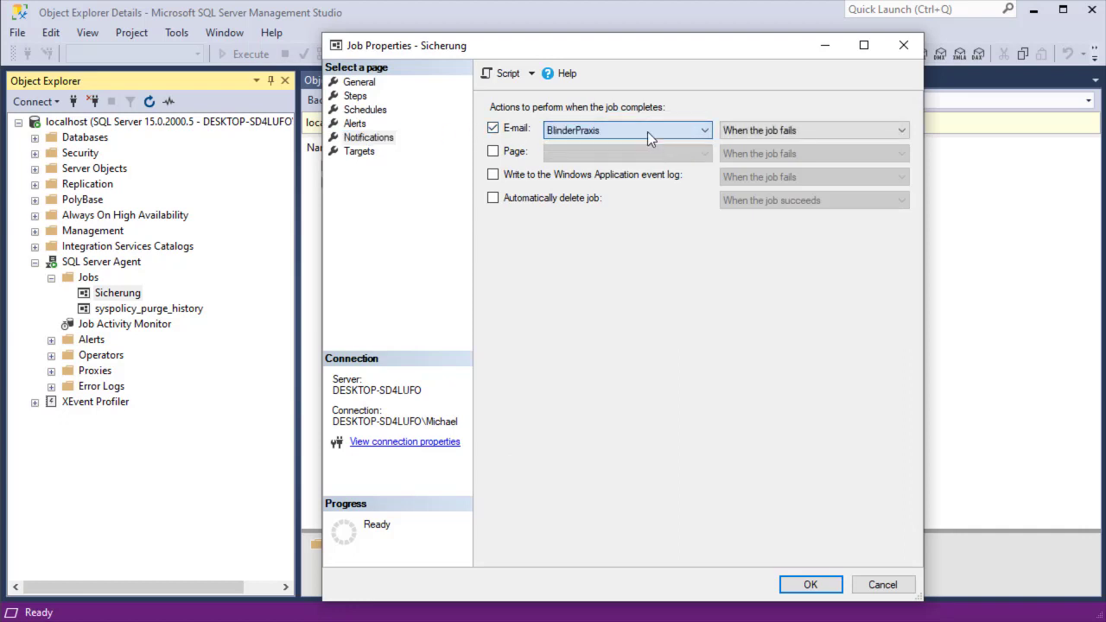
pyautogui.click(748, 136)
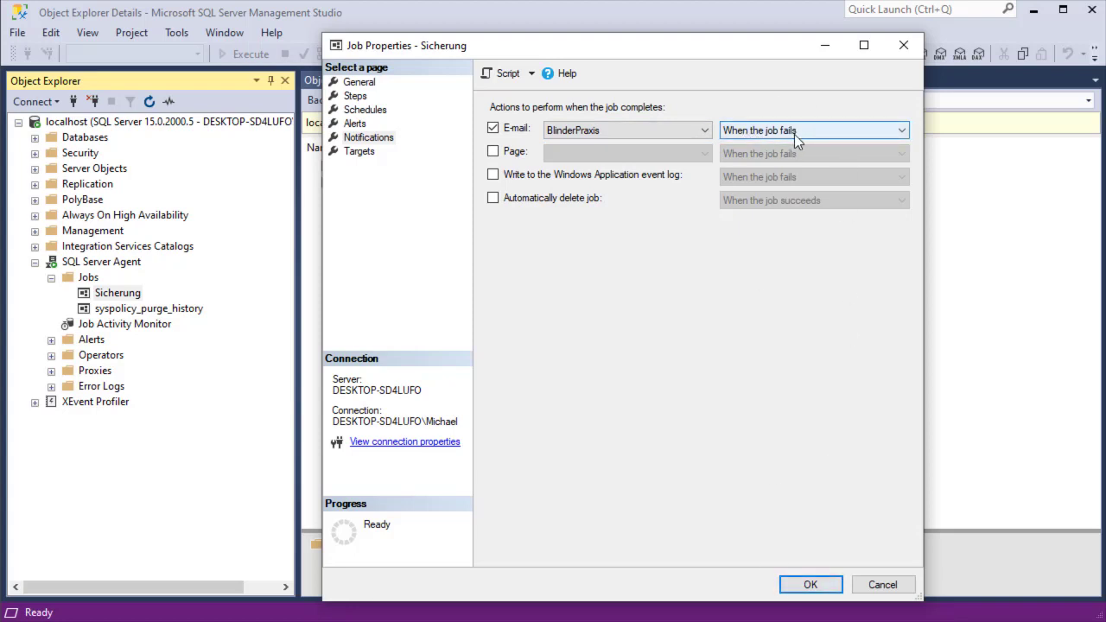
pyautogui.click(804, 129)
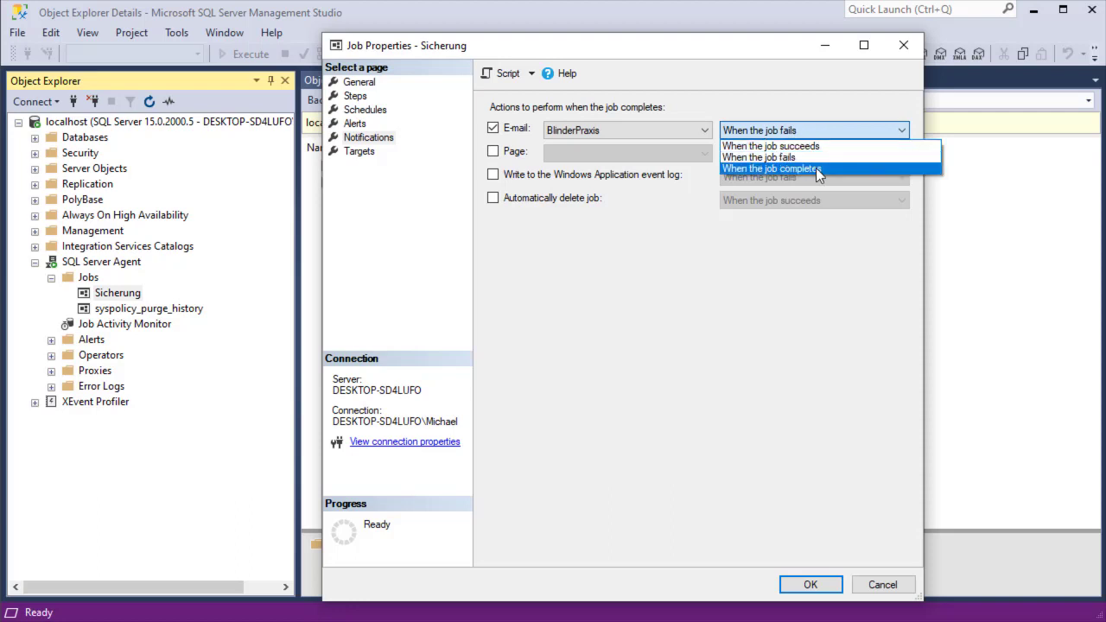
pyautogui.click(802, 253)
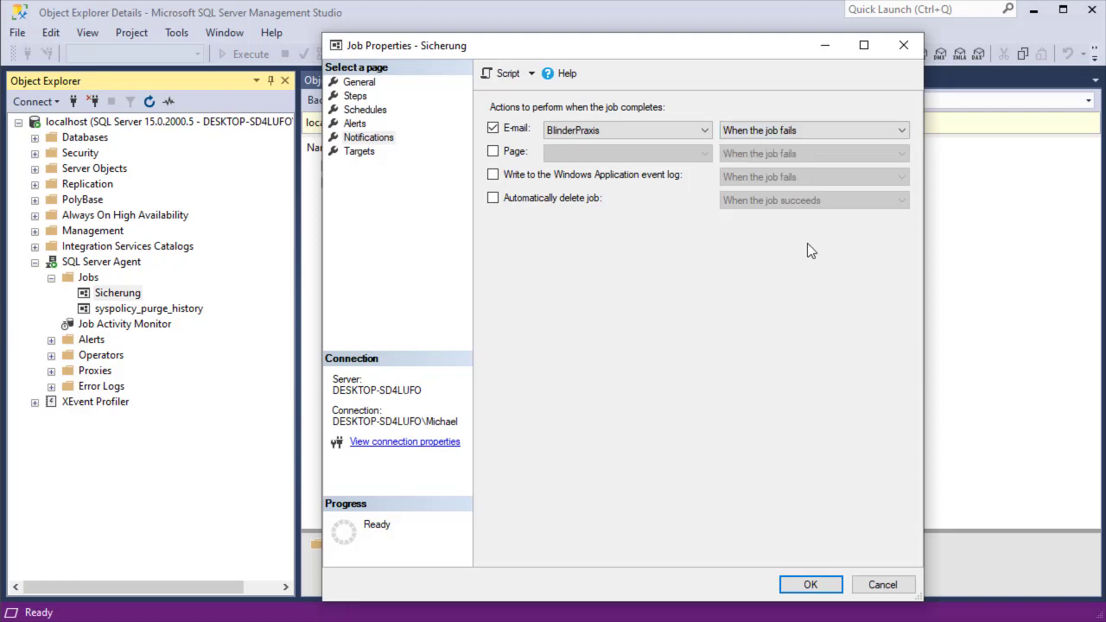